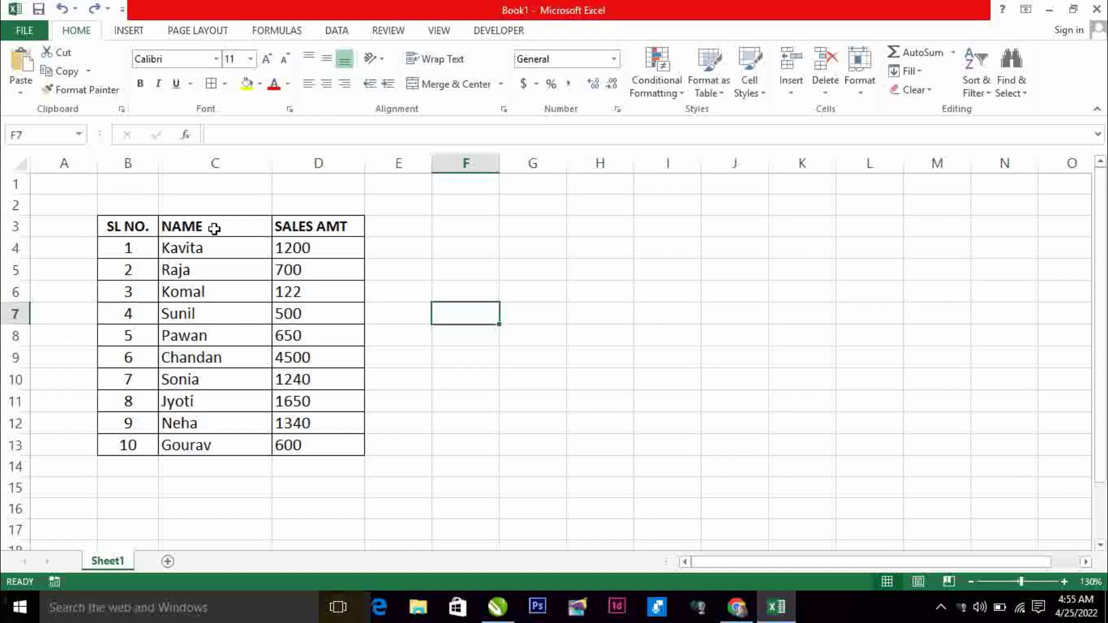
Review the NAME entries and the SALES AMT column.
drag(212, 226, 213, 446)
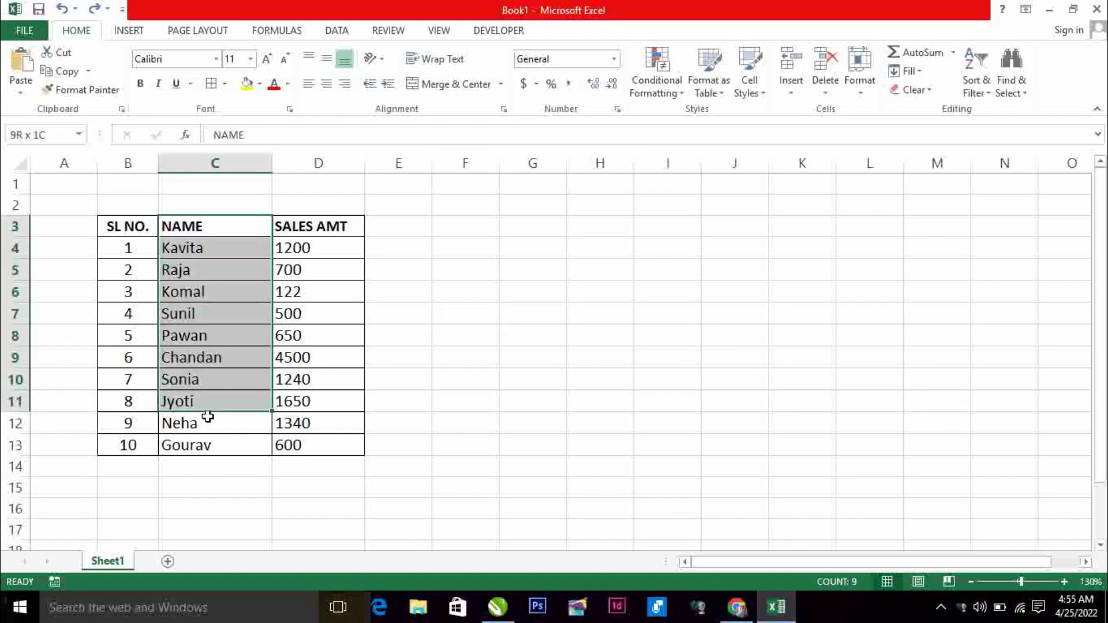
click(314, 226)
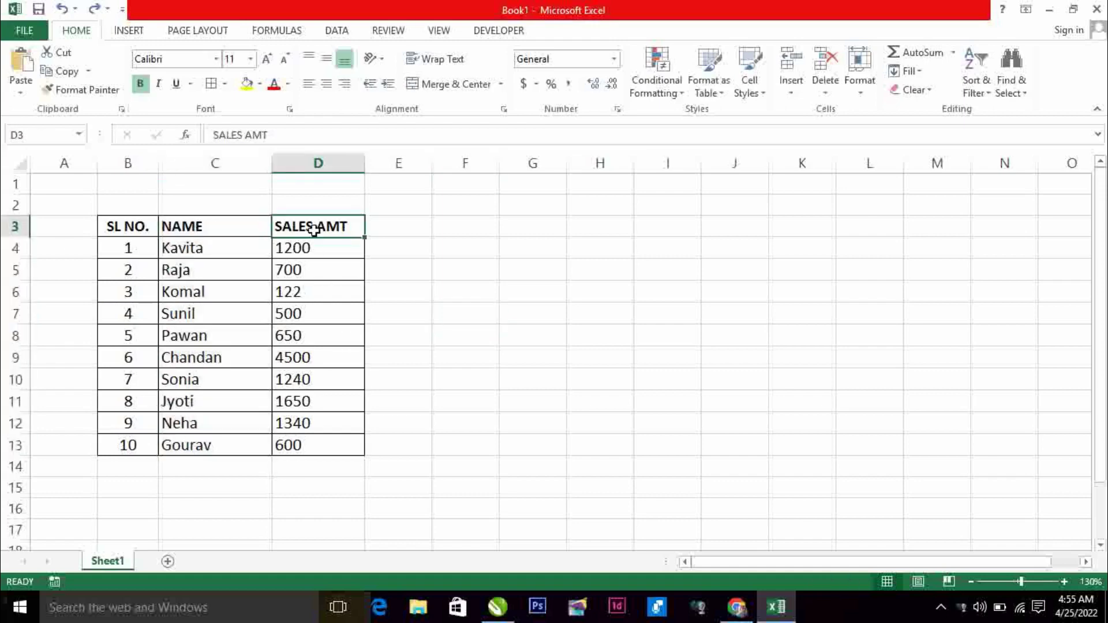
click(330, 247)
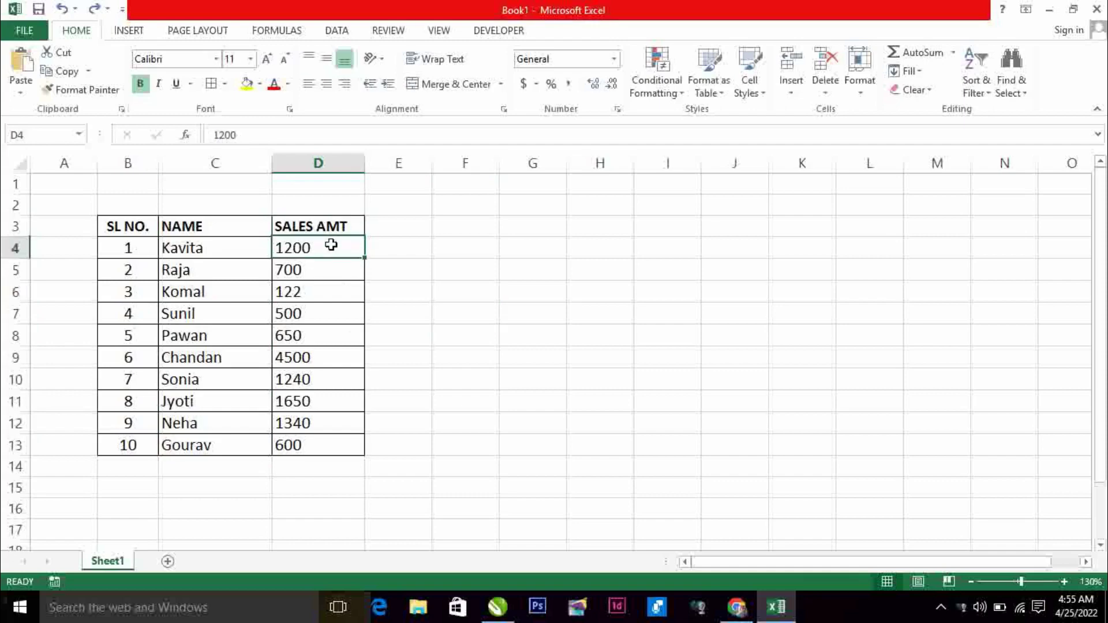
click(325, 270)
click(322, 293)
click(317, 226)
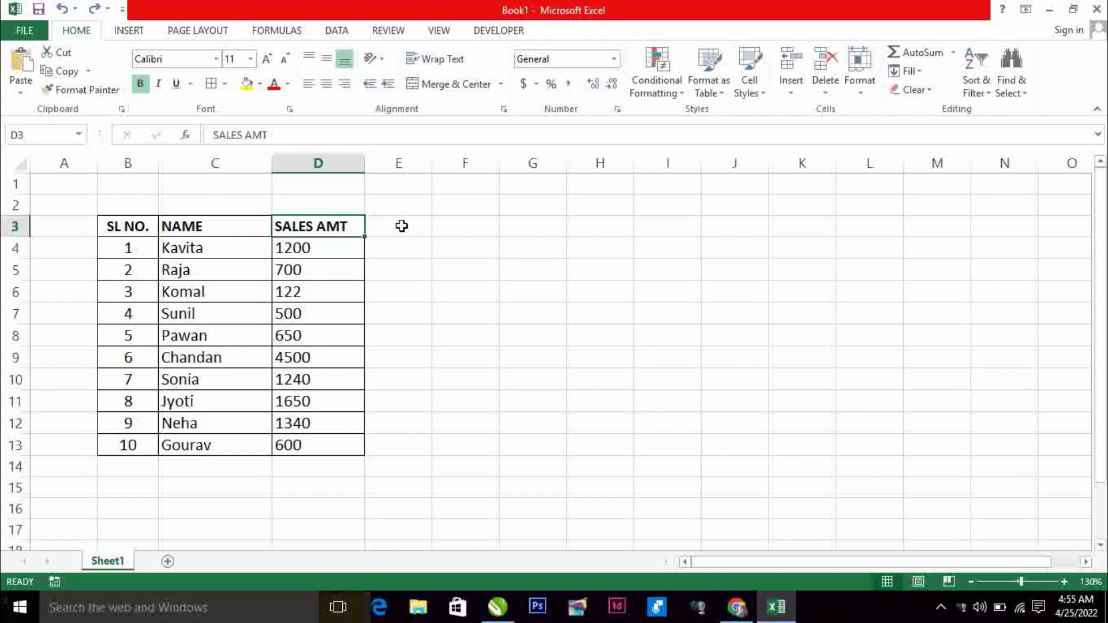
Enter the heading 'Dis.' in E3 beside SALES AMT.
click(402, 226)
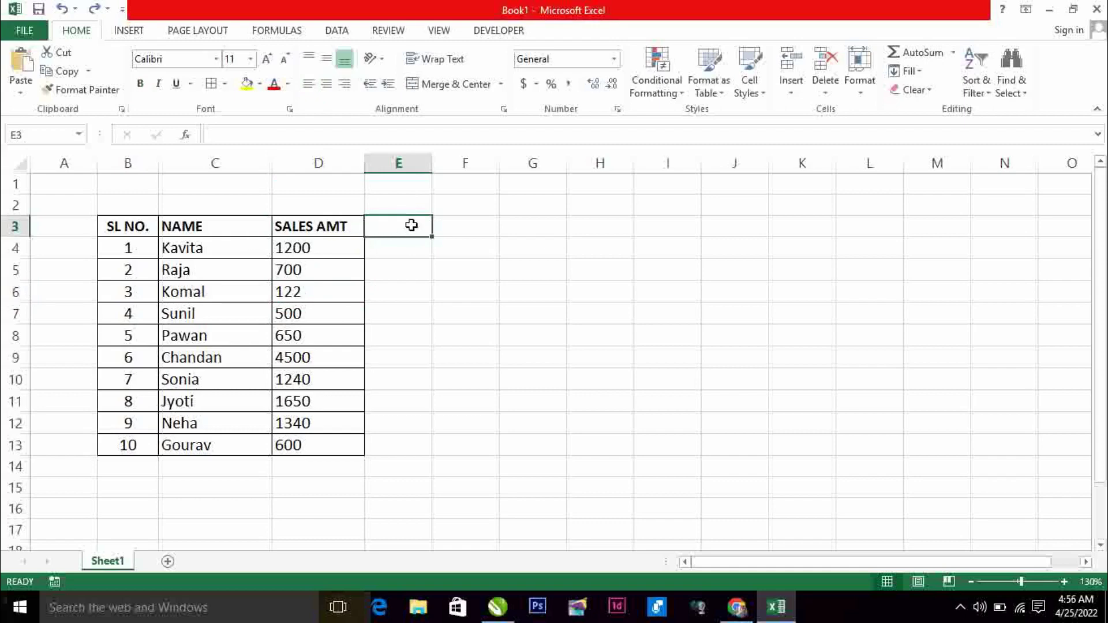
text(Dis)
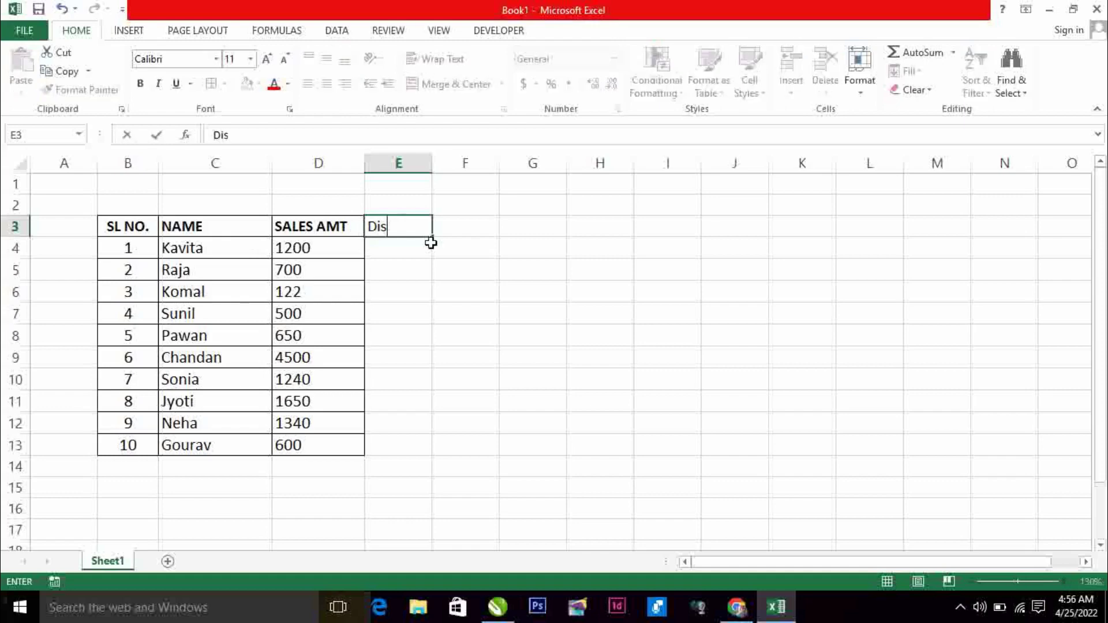
text(c)
key(BackSpace)
text(.)
key(Return)
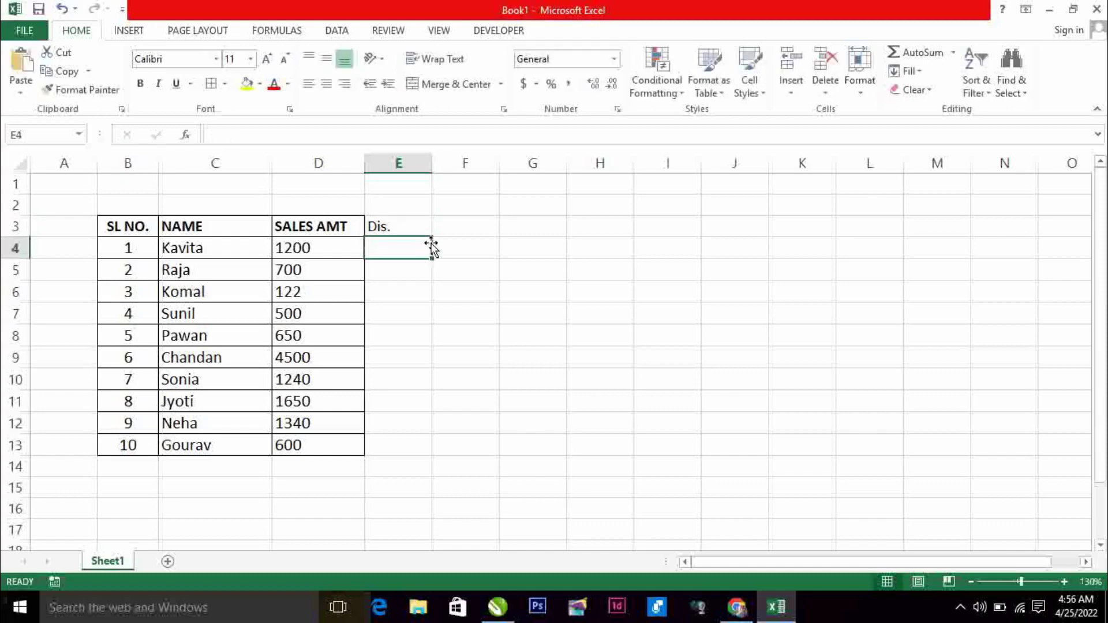
click(399, 223)
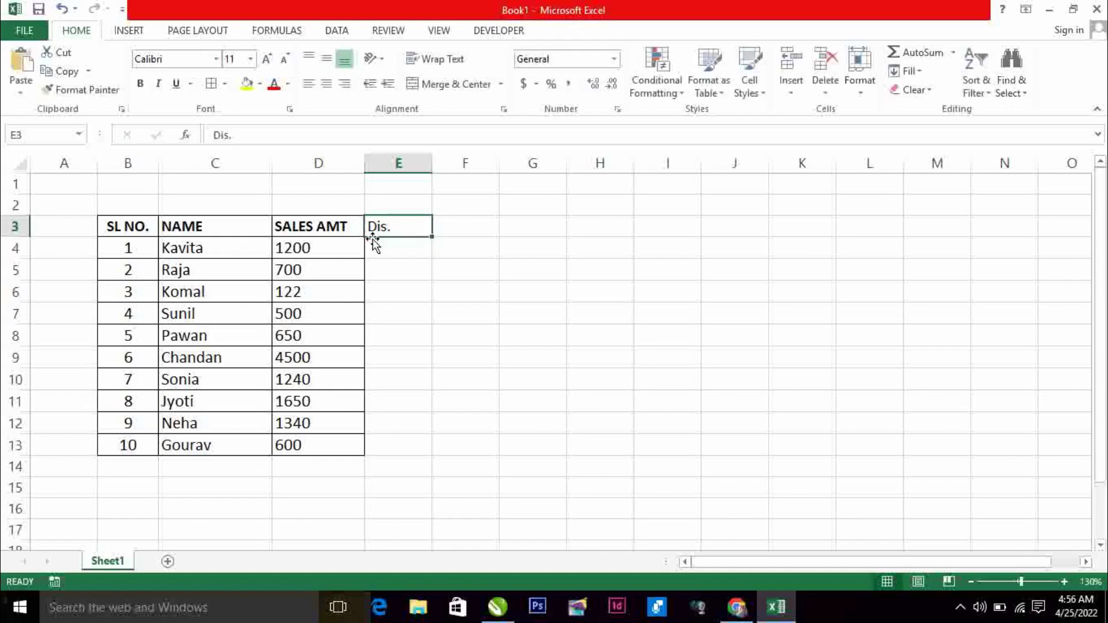
Enter a 10% discount rate in F1, bold and centred.
click(462, 185)
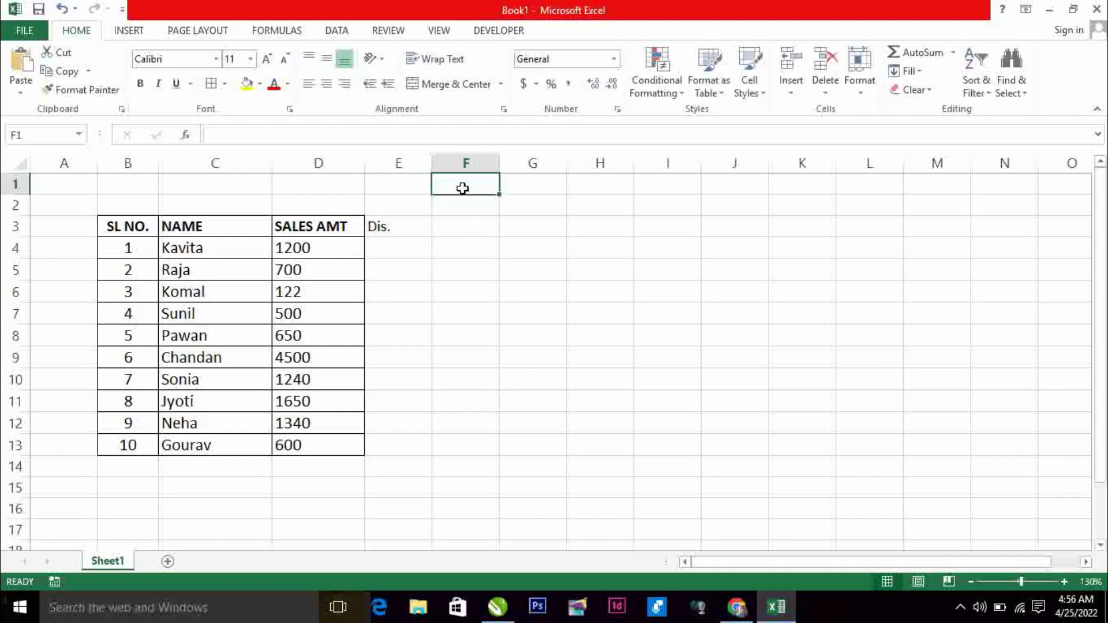
text(10%)
key(Return)
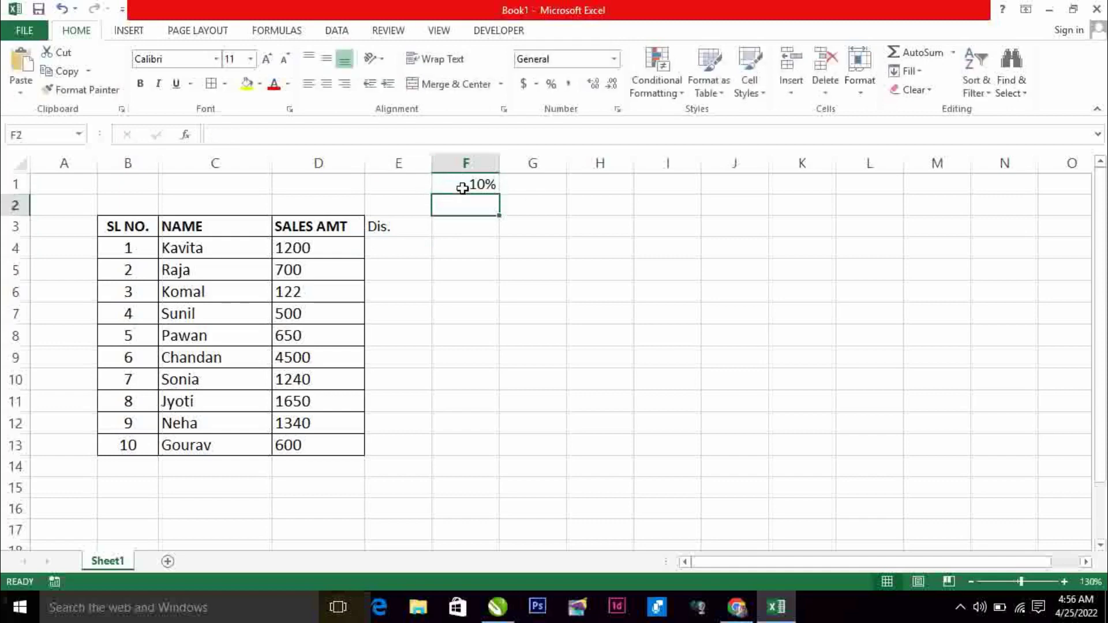
click(465, 185)
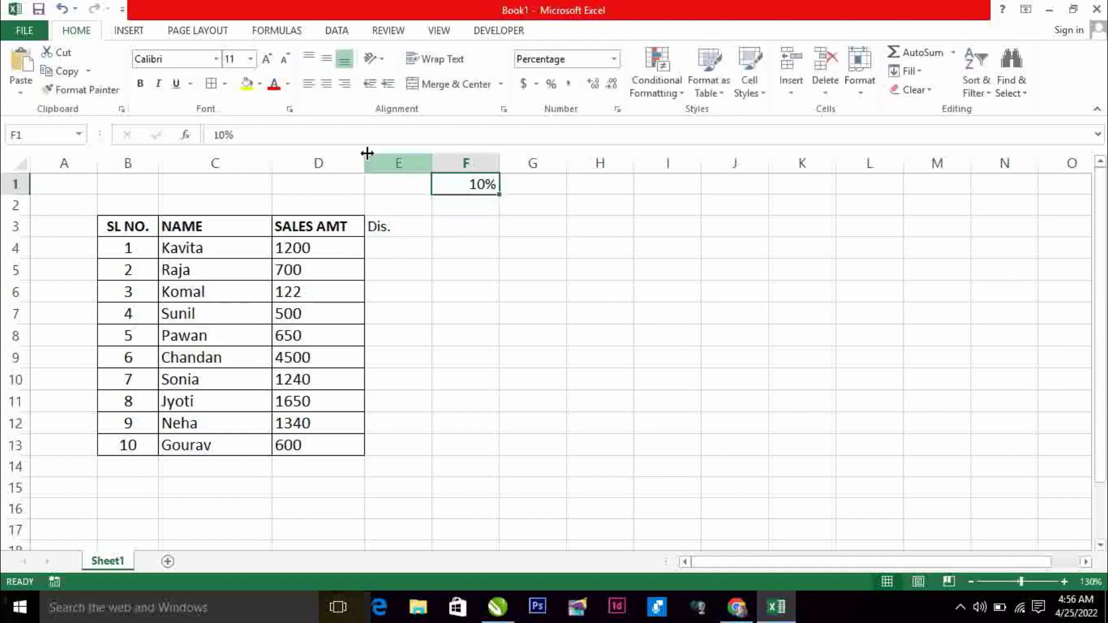
click(140, 84)
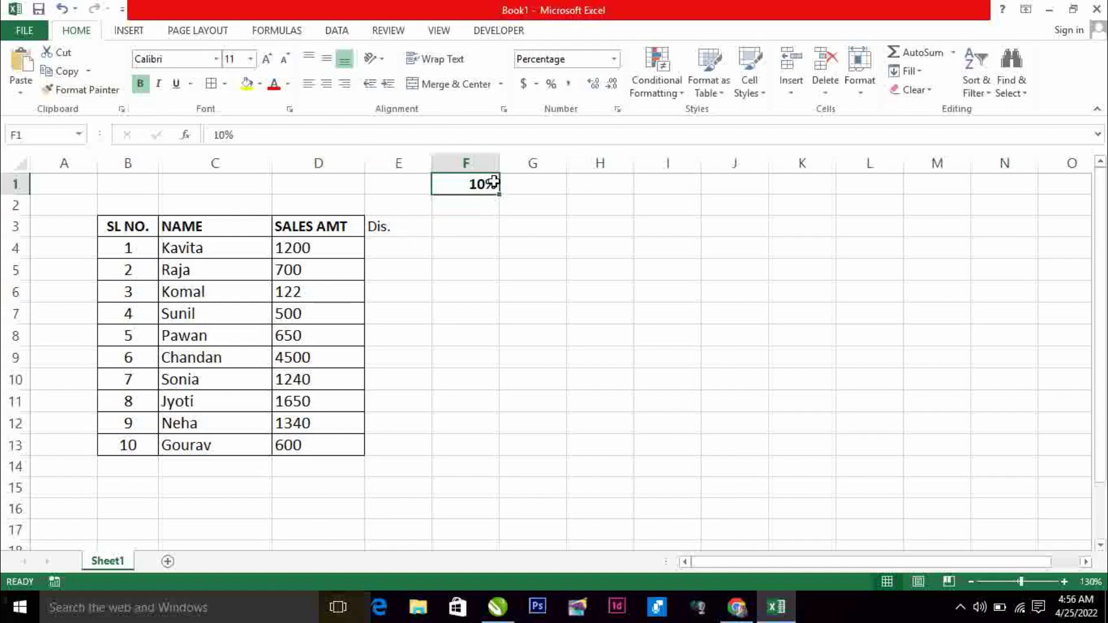
click(327, 84)
click(402, 245)
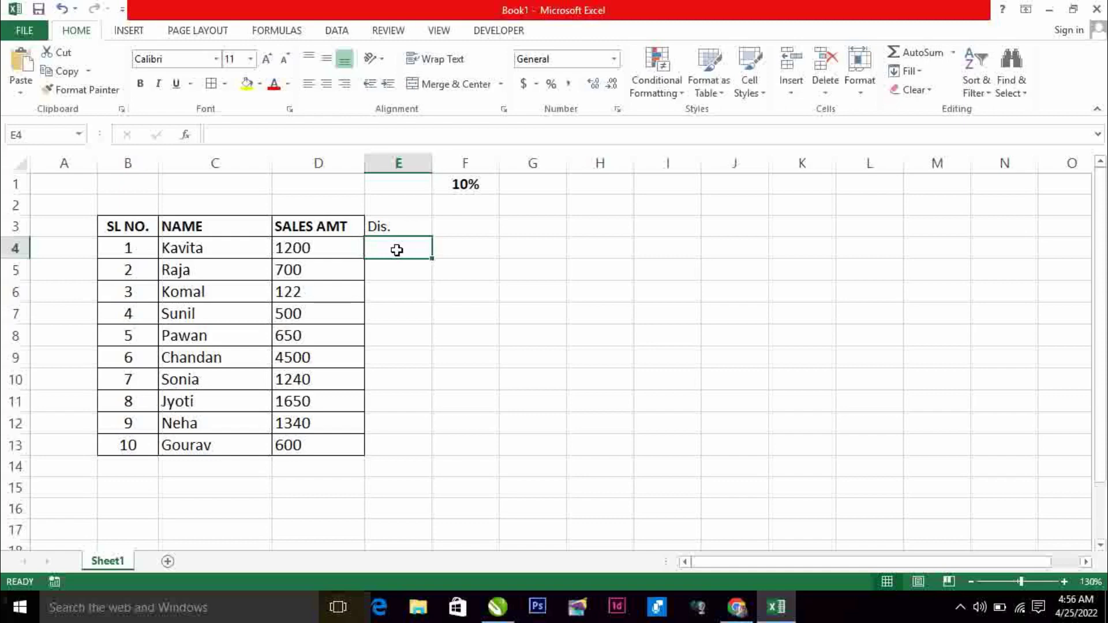
Enter =D4*F1 in E4 to get a 120 discount and make it bold.
text(=)
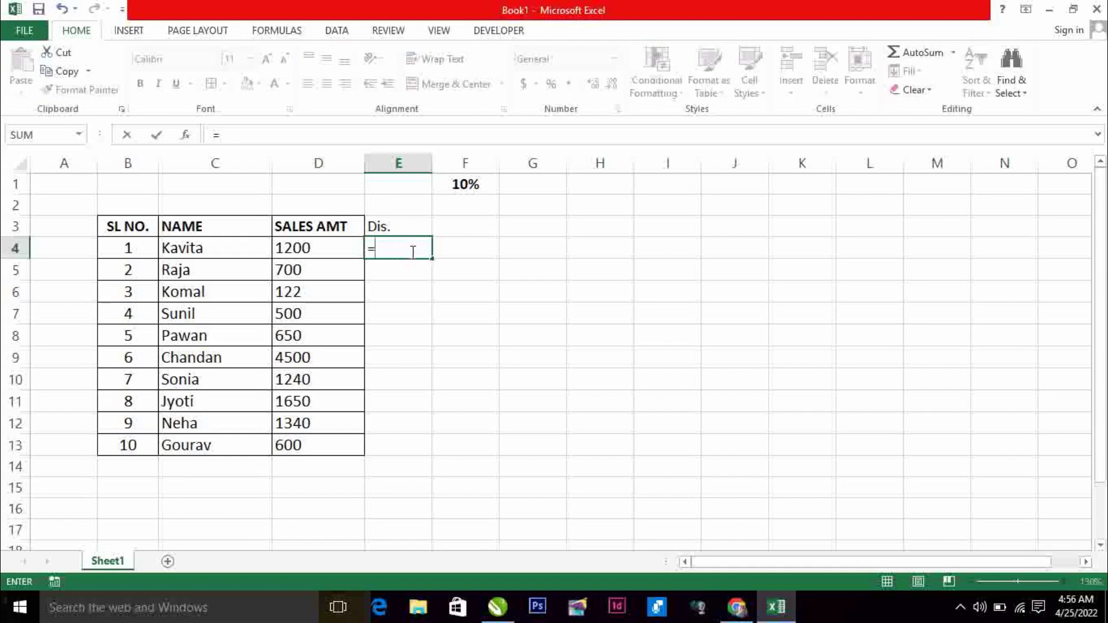
click(311, 248)
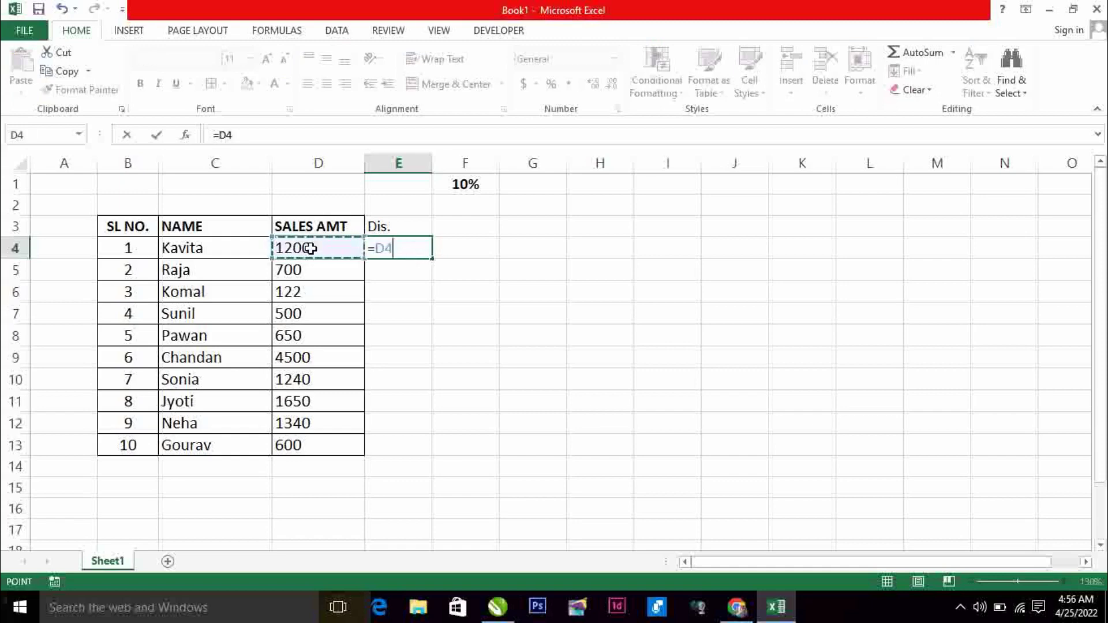
text(*)
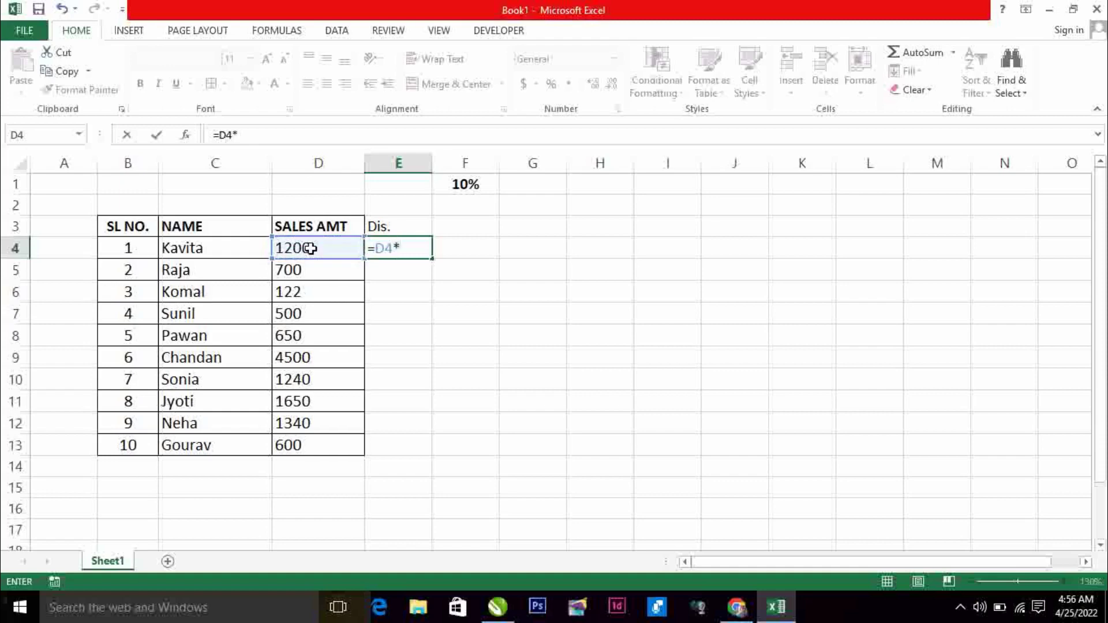
click(467, 185)
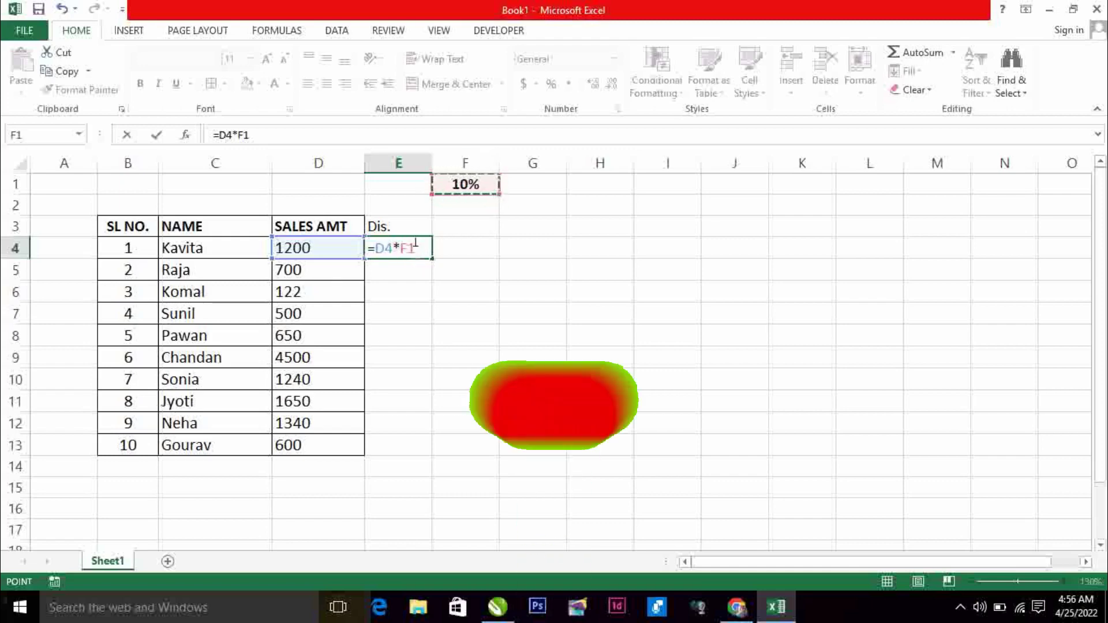
key(Return)
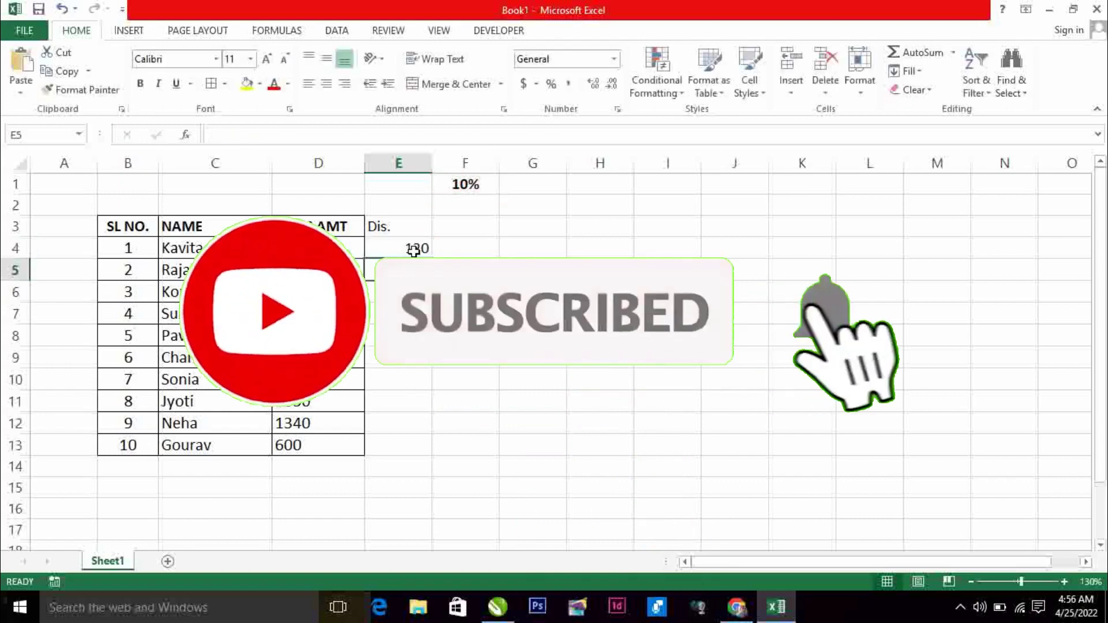
click(404, 249)
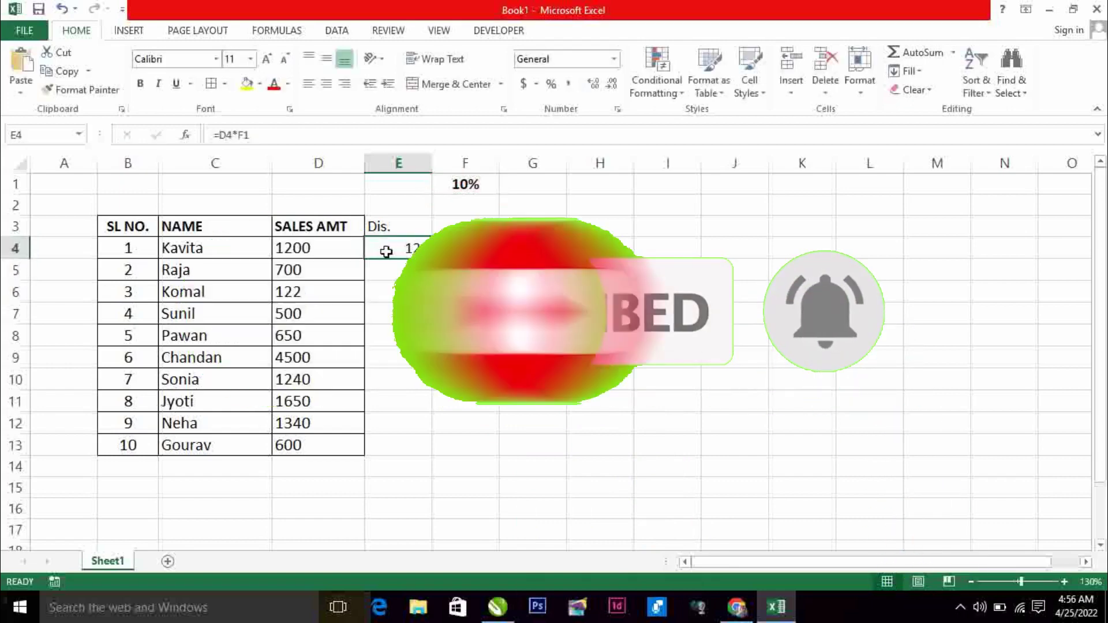
click(278, 248)
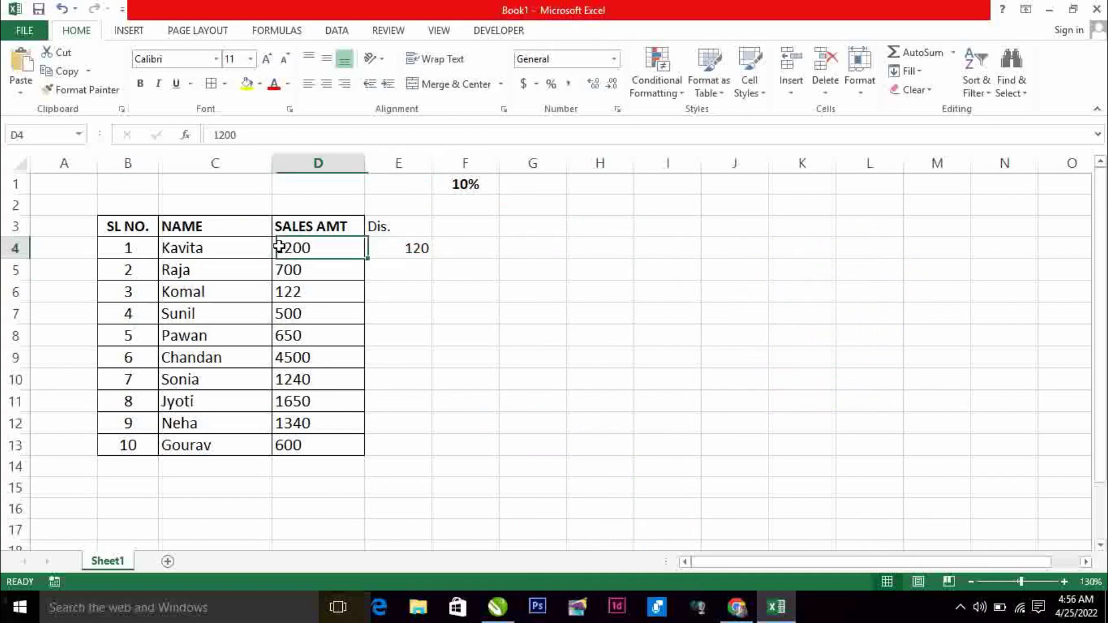
click(406, 247)
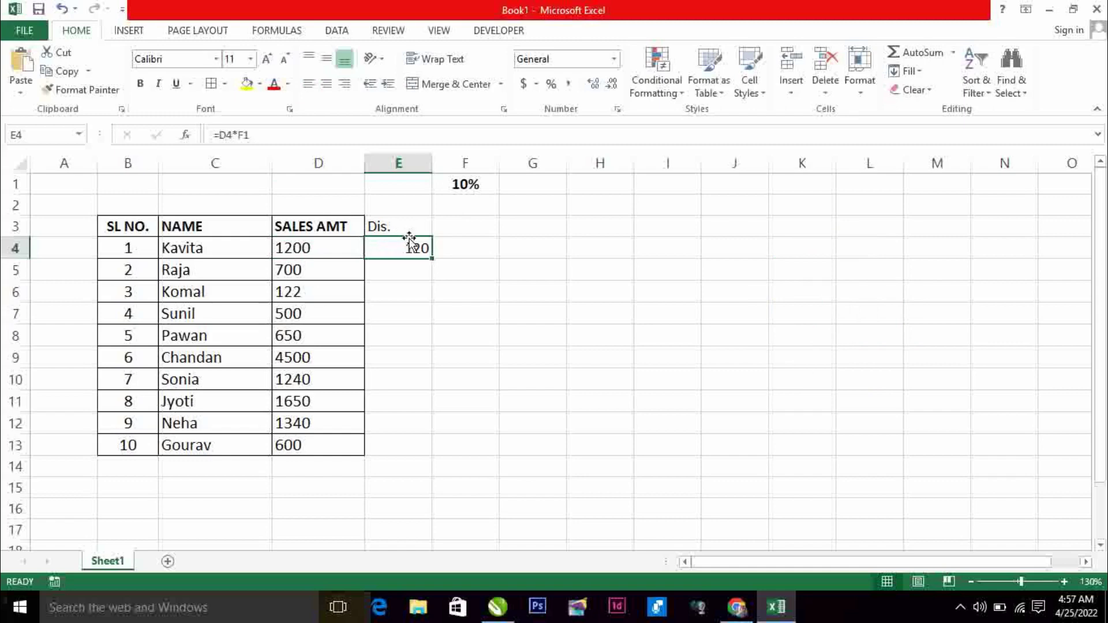
click(139, 84)
Fill the discount formula down to E13 and inspect the shifted references in E5 and E6.
drag(435, 260, 429, 455)
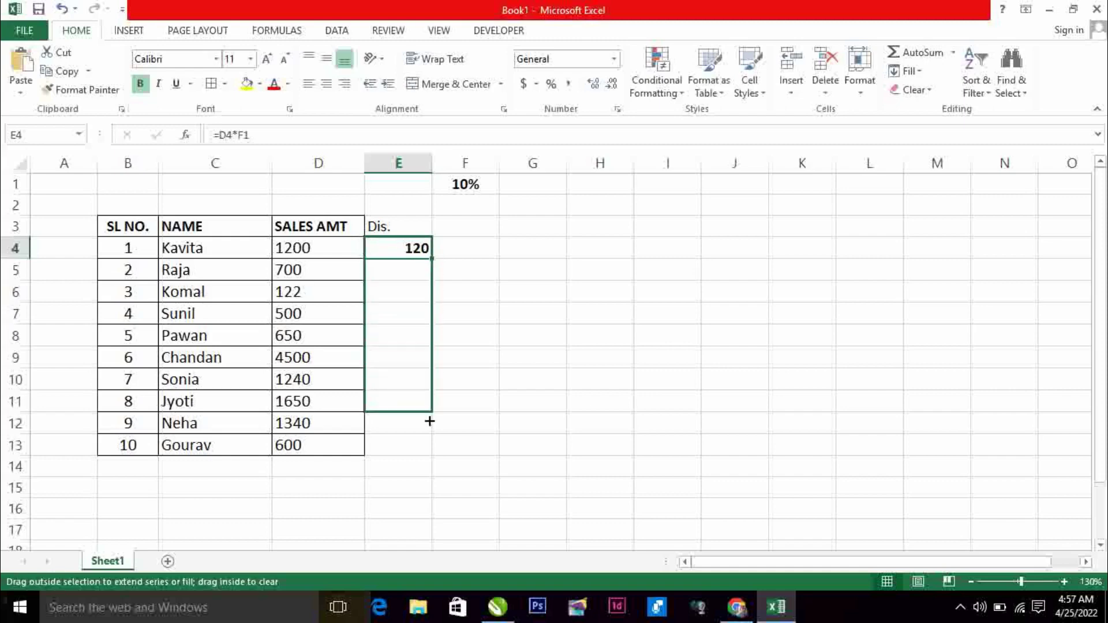
drag(429, 457, 431, 457)
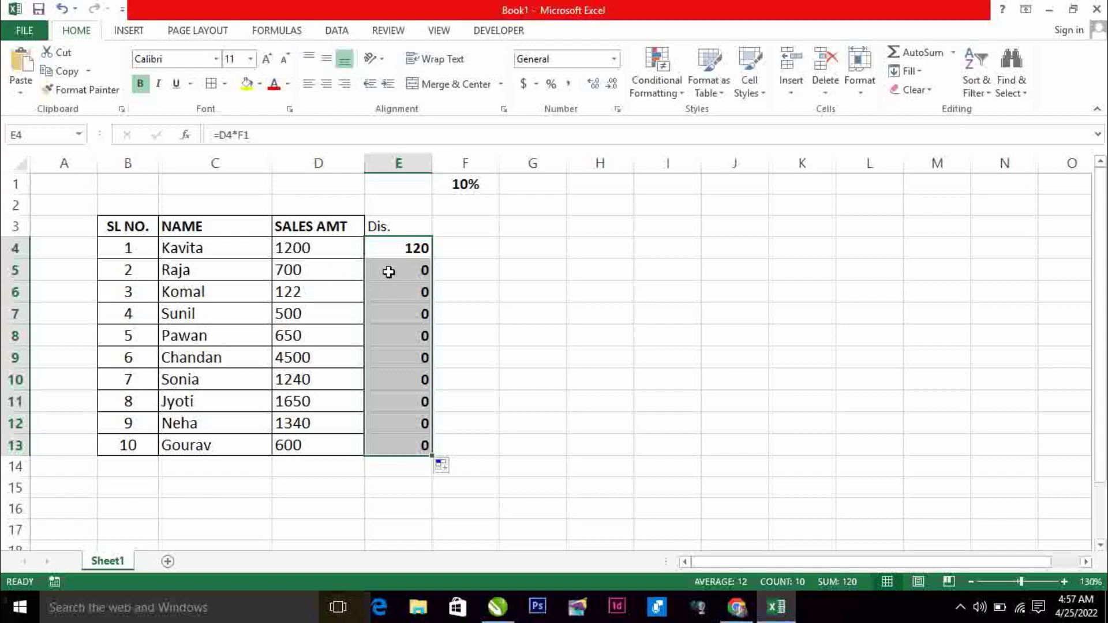
click(402, 270)
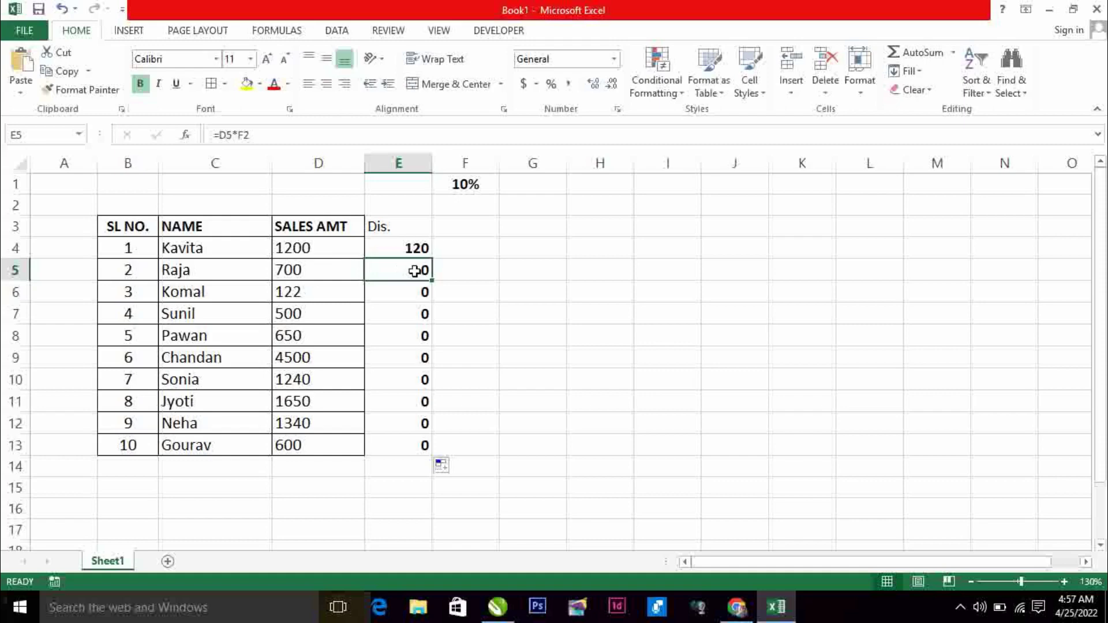
double_click(415, 271)
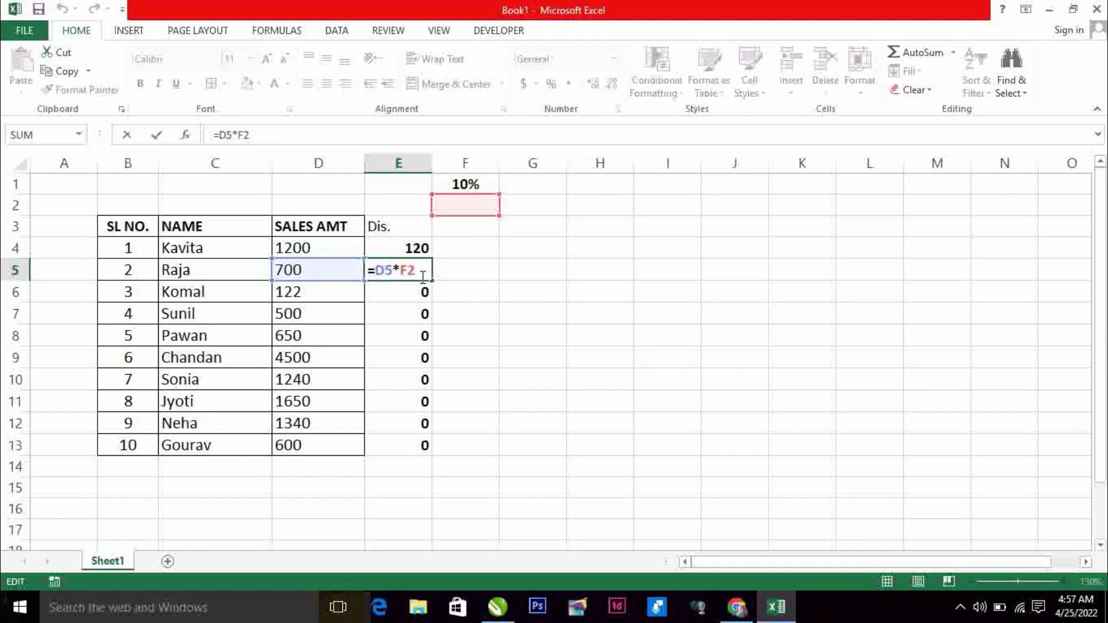
key(Return)
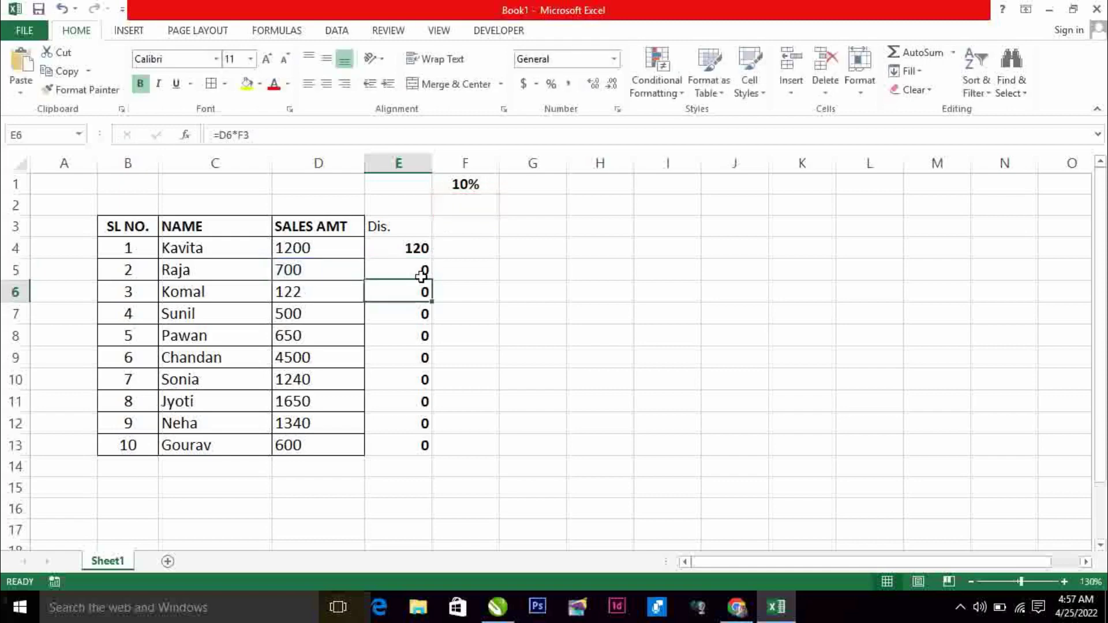
double_click(423, 291)
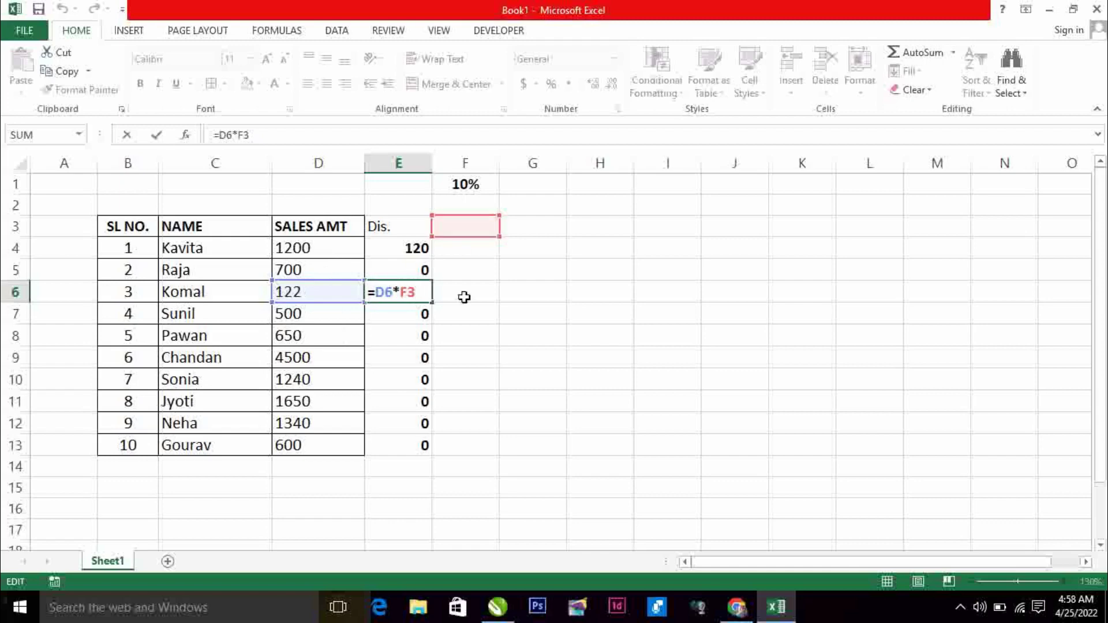
click(400, 315)
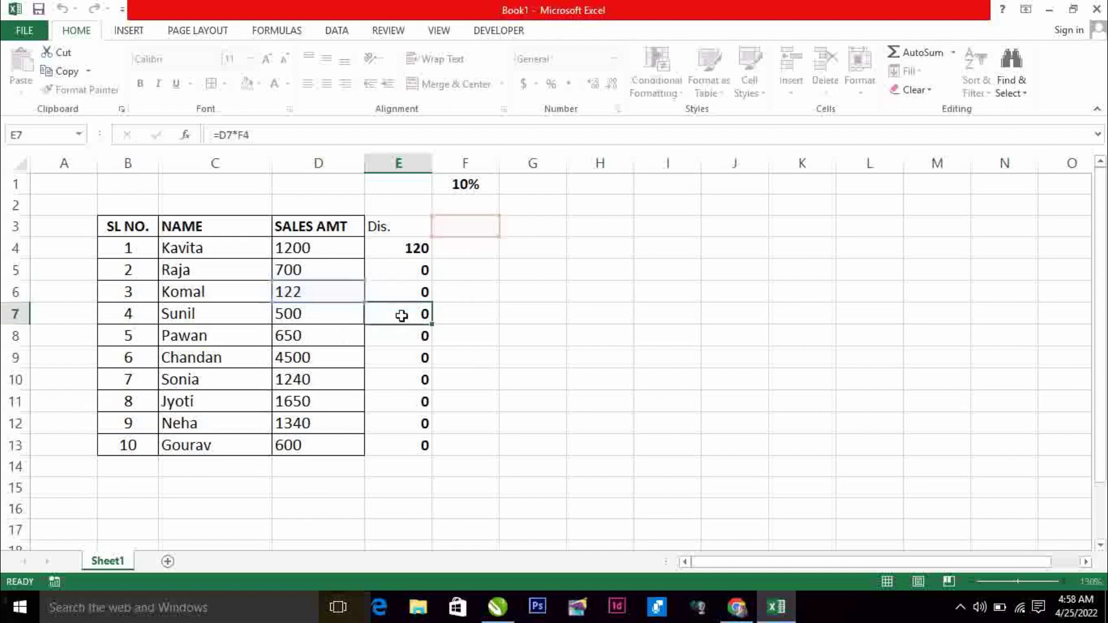
Edit E4's formula, inserting $ before the 1 so it reads =D4*F$1.
click(401, 290)
click(417, 266)
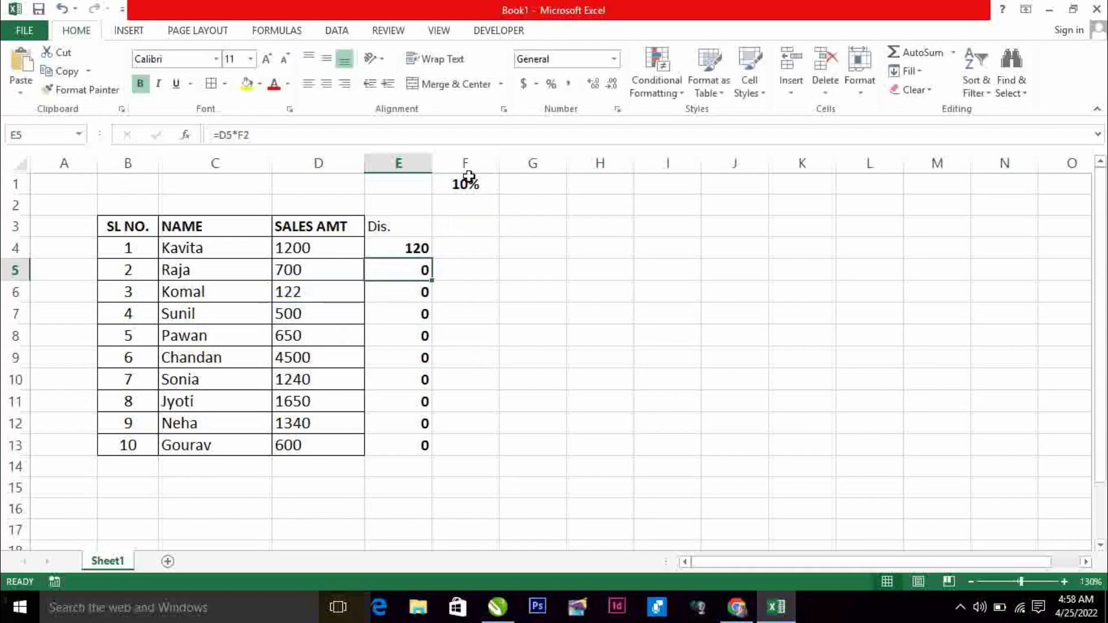
double_click(392, 247)
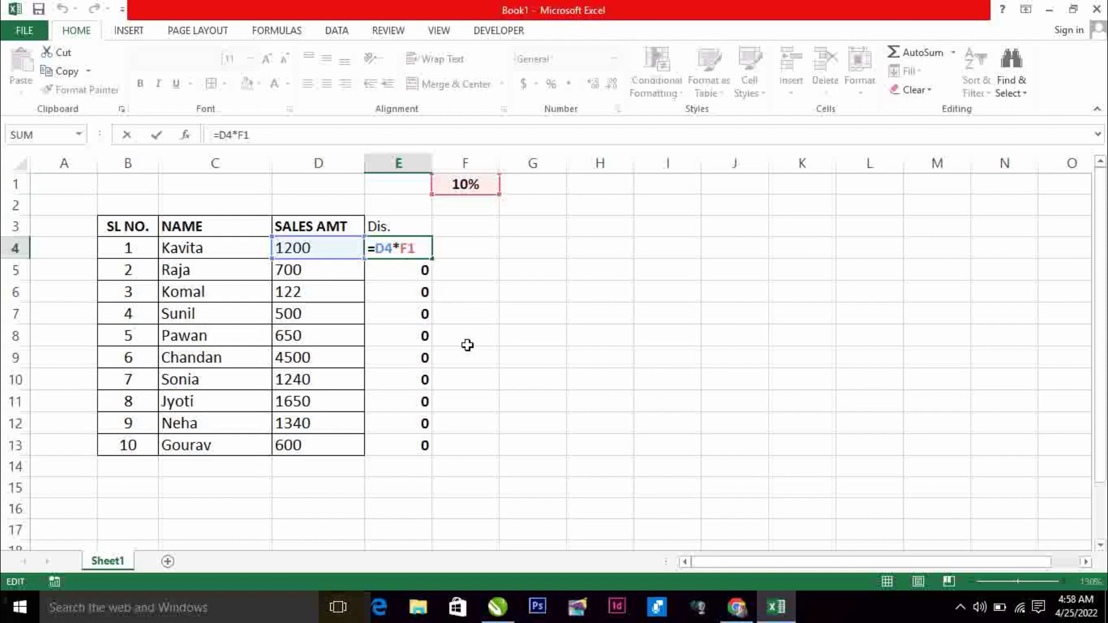
text($)
Commit =D4*F$1, fill it down through E13, and switch the sheet to show formulas.
key(Return)
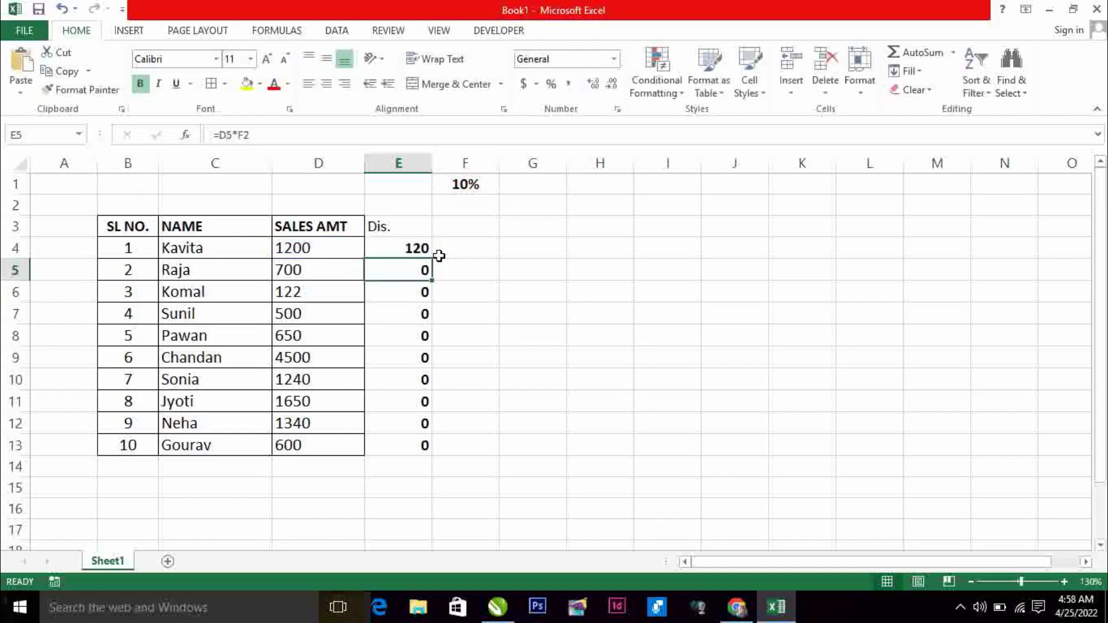
click(414, 248)
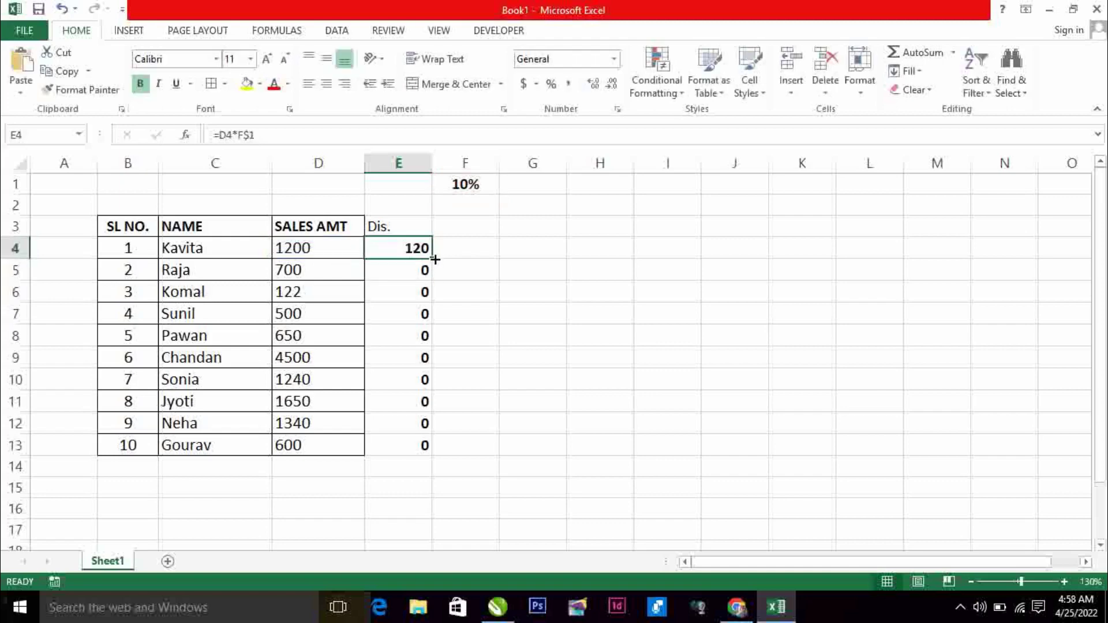
drag(435, 259, 441, 453)
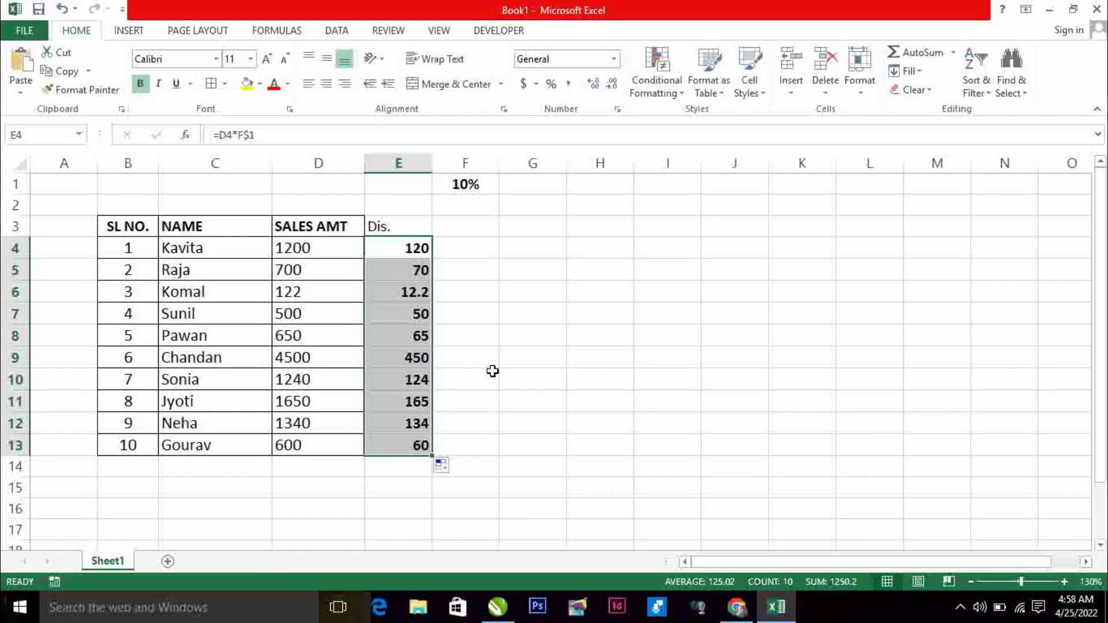
click(415, 248)
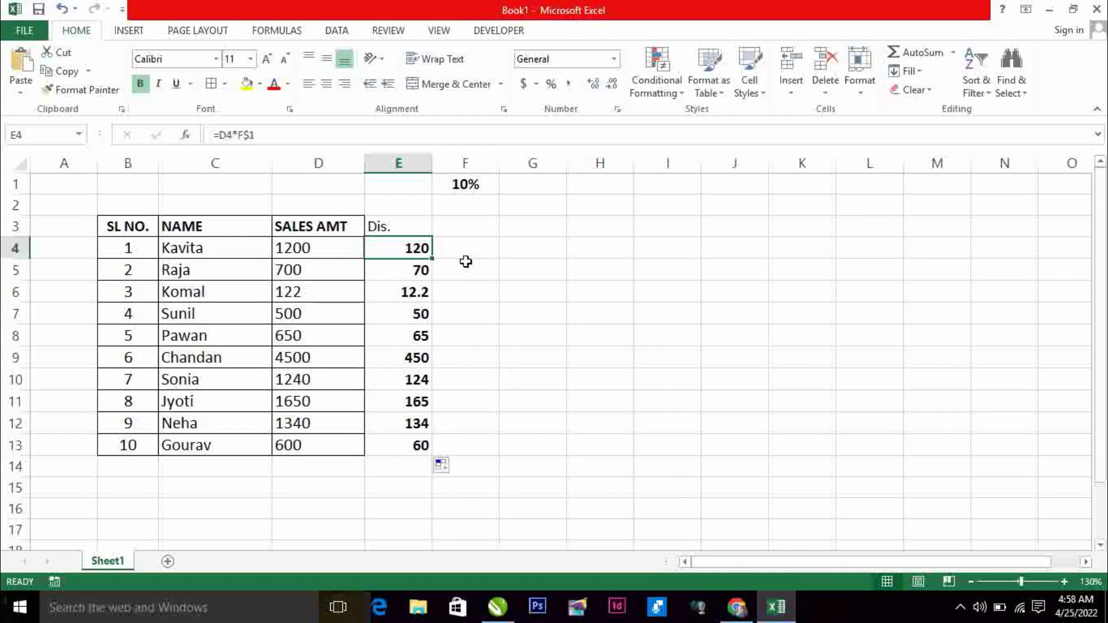
key(ctrl+grave)
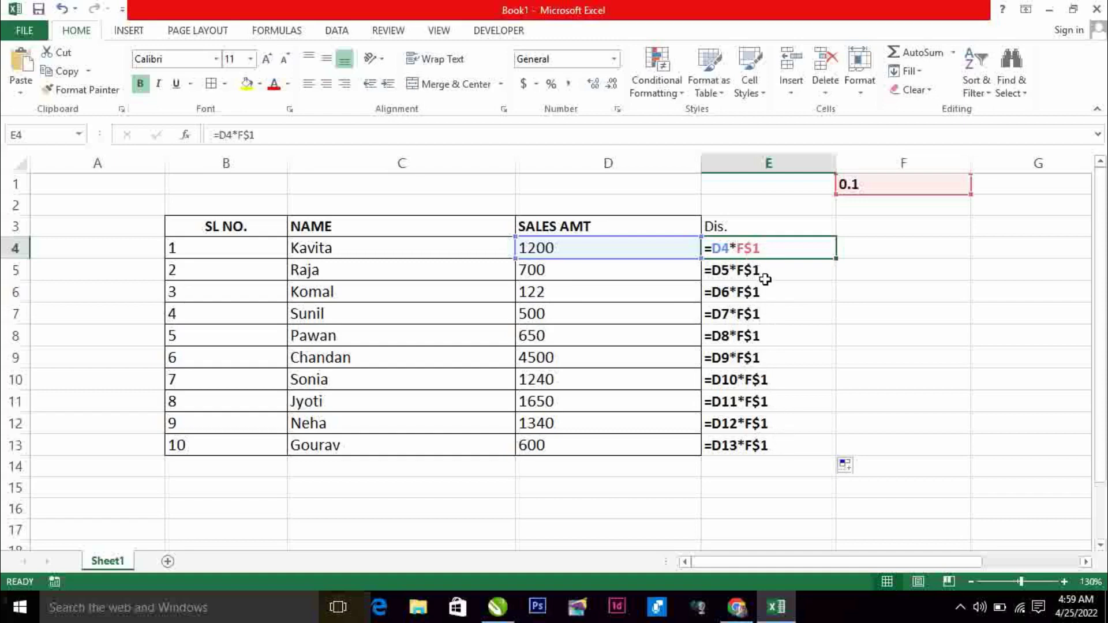
Turn off Show Formulas with Ctrl+` so E4:E13 display discount values again.
key(ctrl+grave)
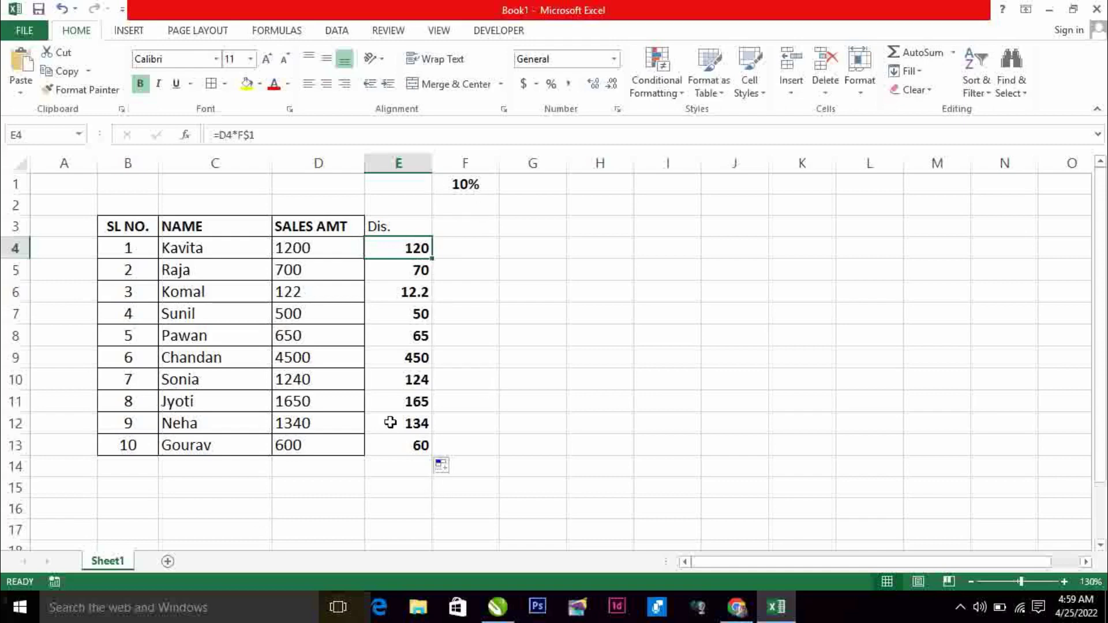
Label G3 'Name' and G4 'Sales Amt', widening column G to fit.
click(408, 231)
drag(542, 225, 965, 233)
click(563, 316)
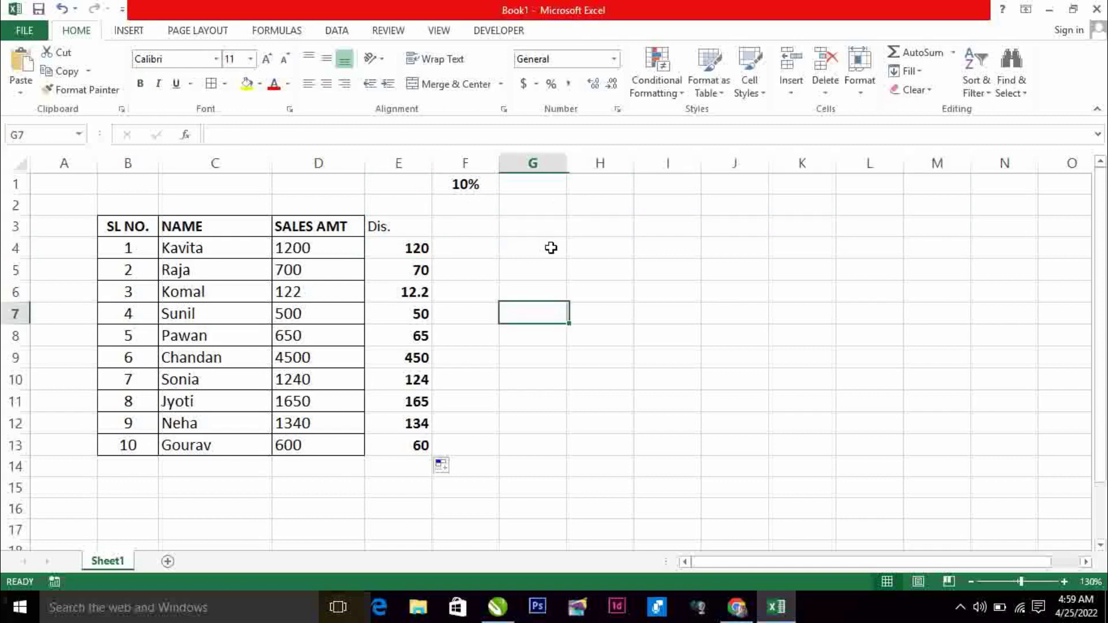
click(546, 227)
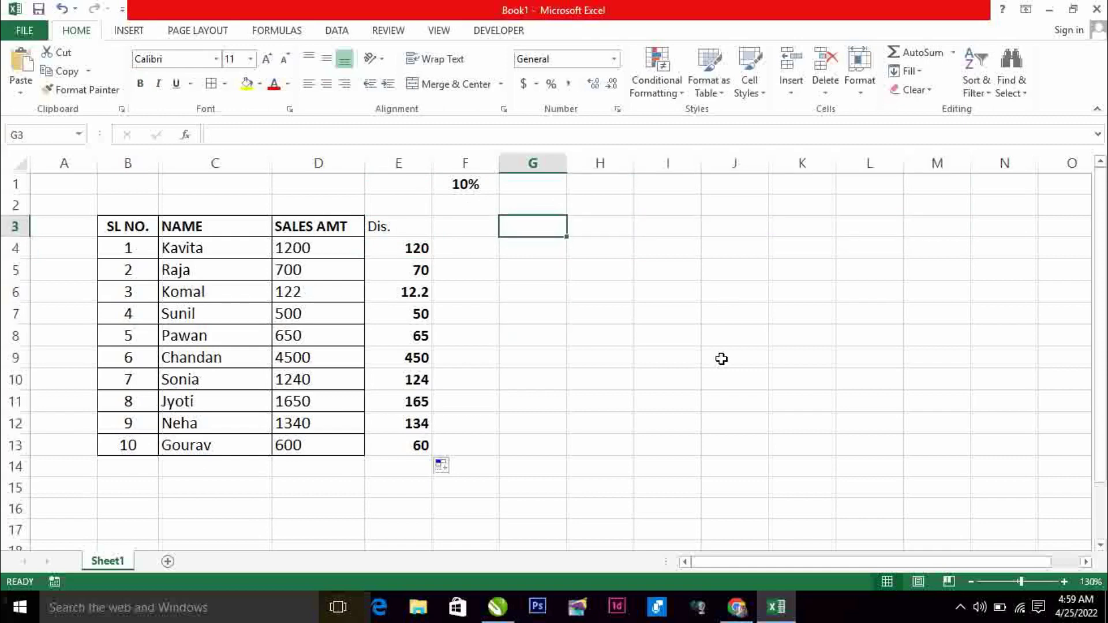
text(Name)
key(Return)
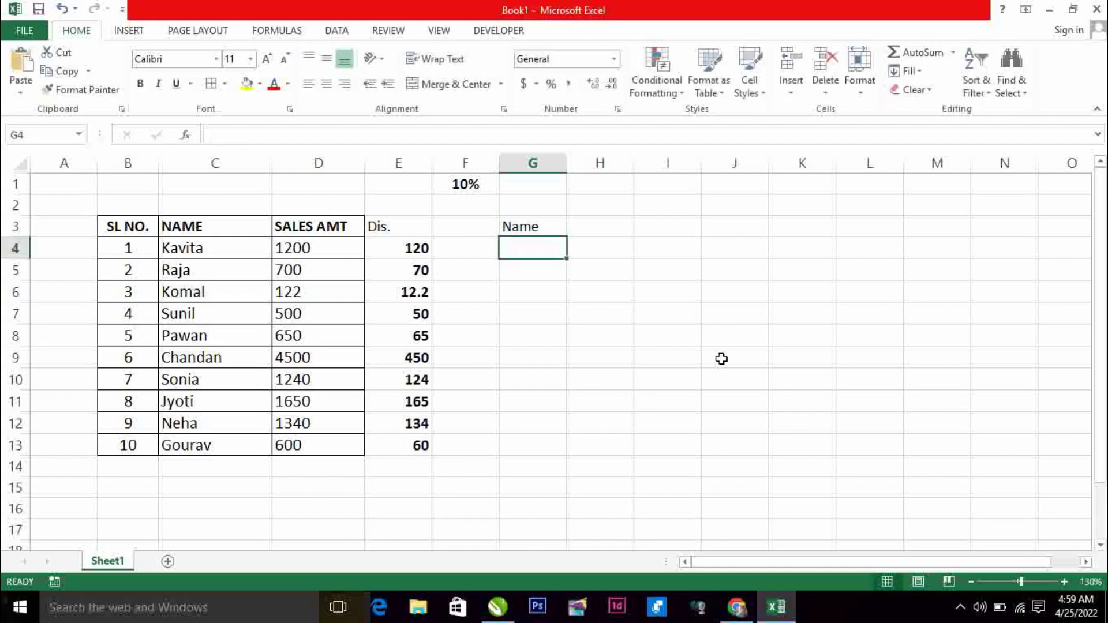
text(Sales Amt)
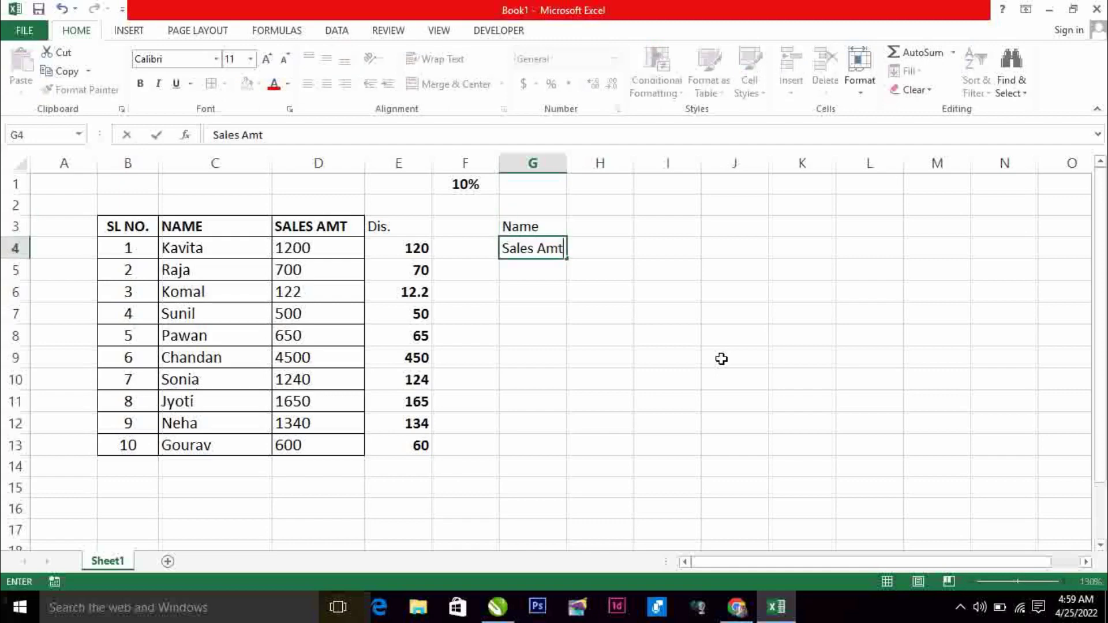
key(Return)
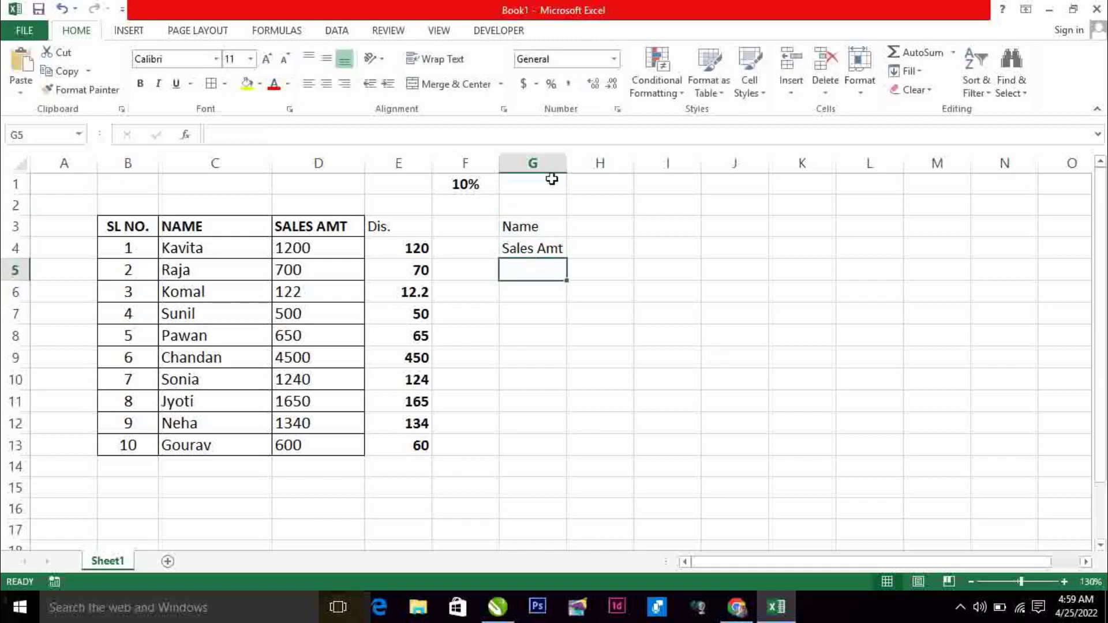
drag(568, 166, 579, 165)
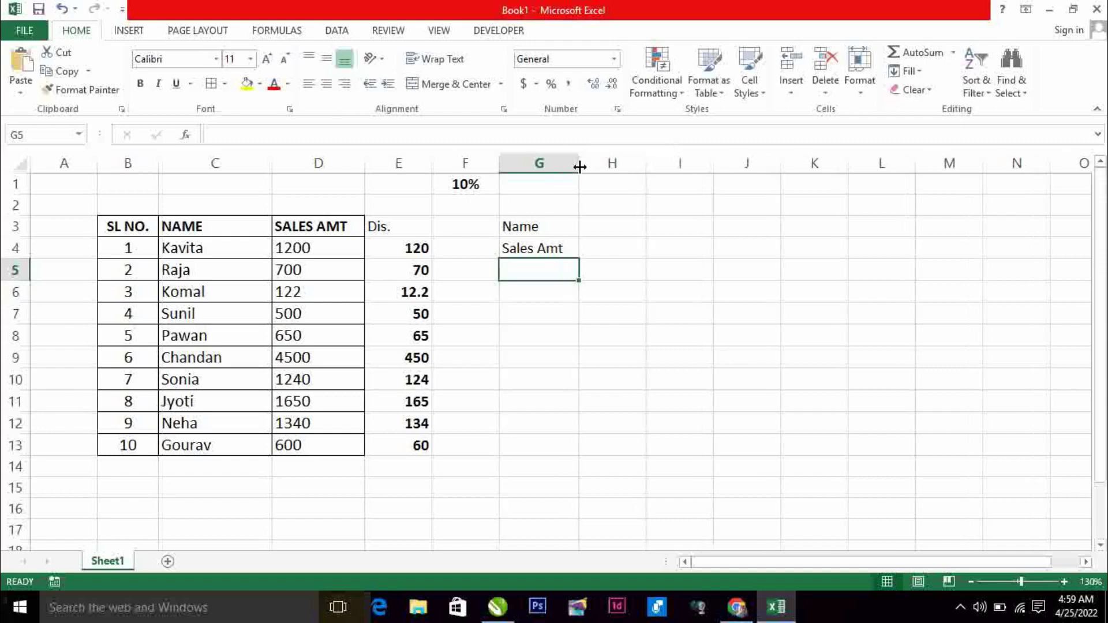
Enter the names Kavita, Raja, Komal, Sunil and Pawan across H3:L3.
click(593, 227)
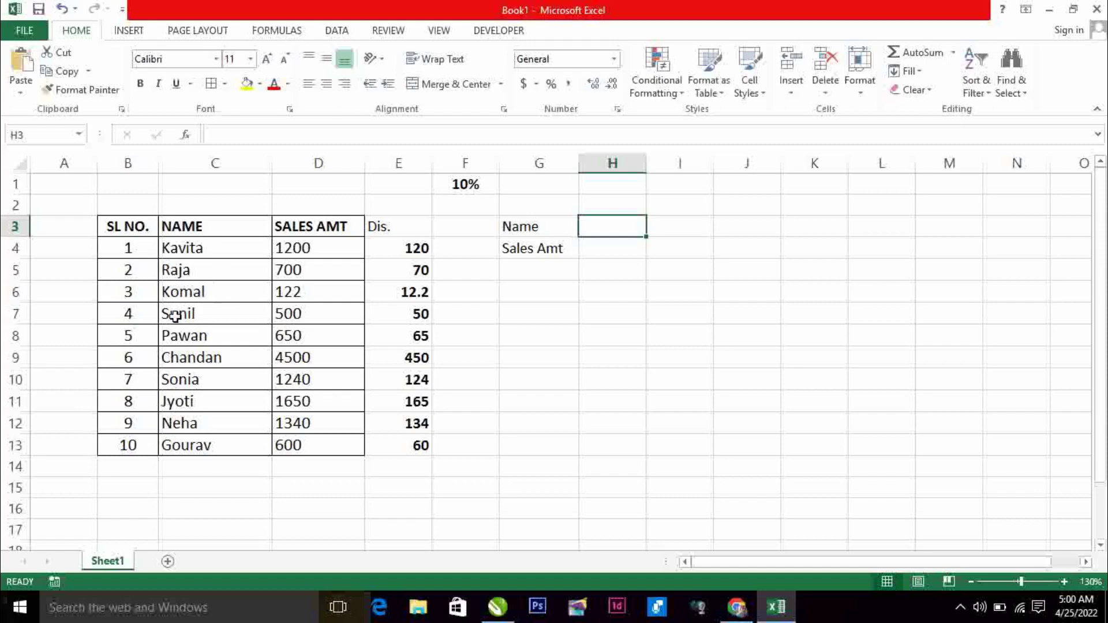
drag(602, 227, 950, 228)
click(607, 229)
text(Ka)
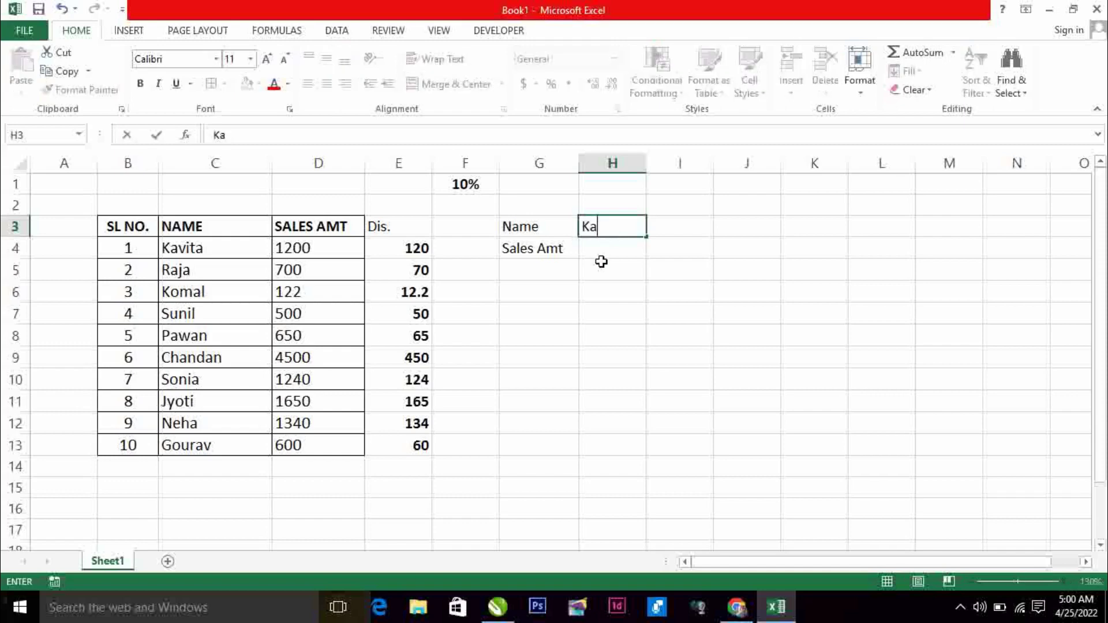
text(vita)
key(Tab)
text(Ra)
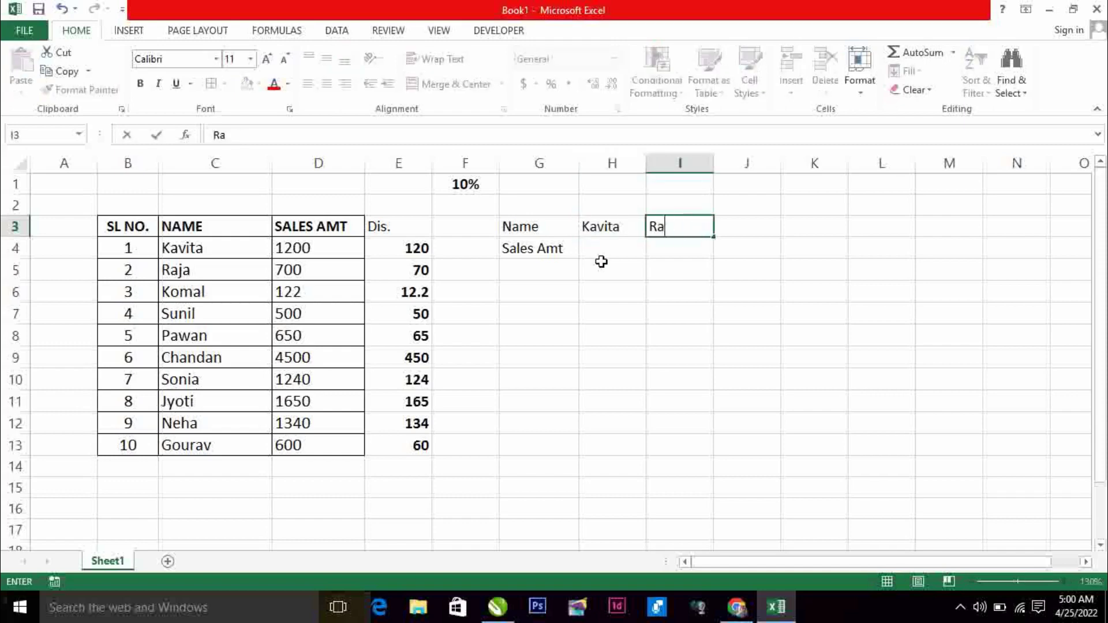
key(Tab)
text(K)
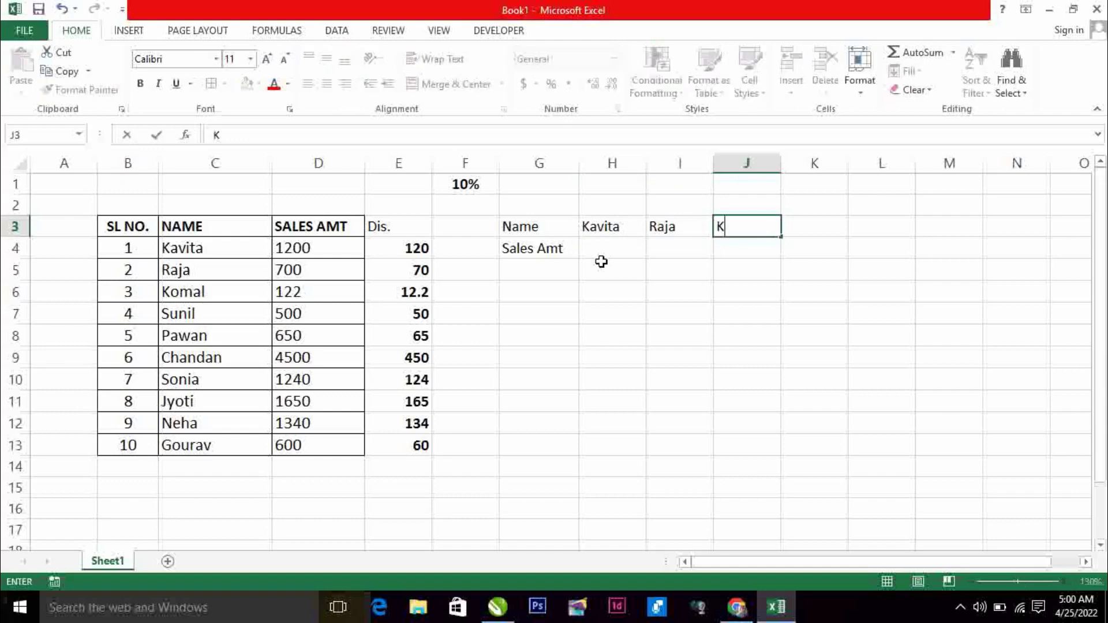
text(omal)
key(Tab)
text(S)
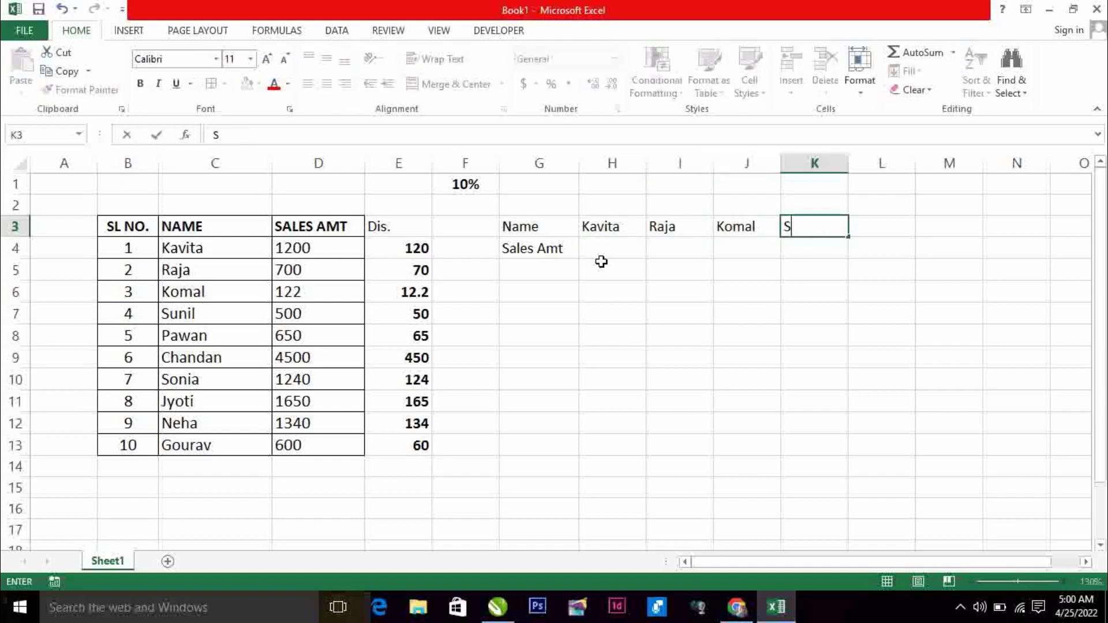
text(unil)
key(Tab)
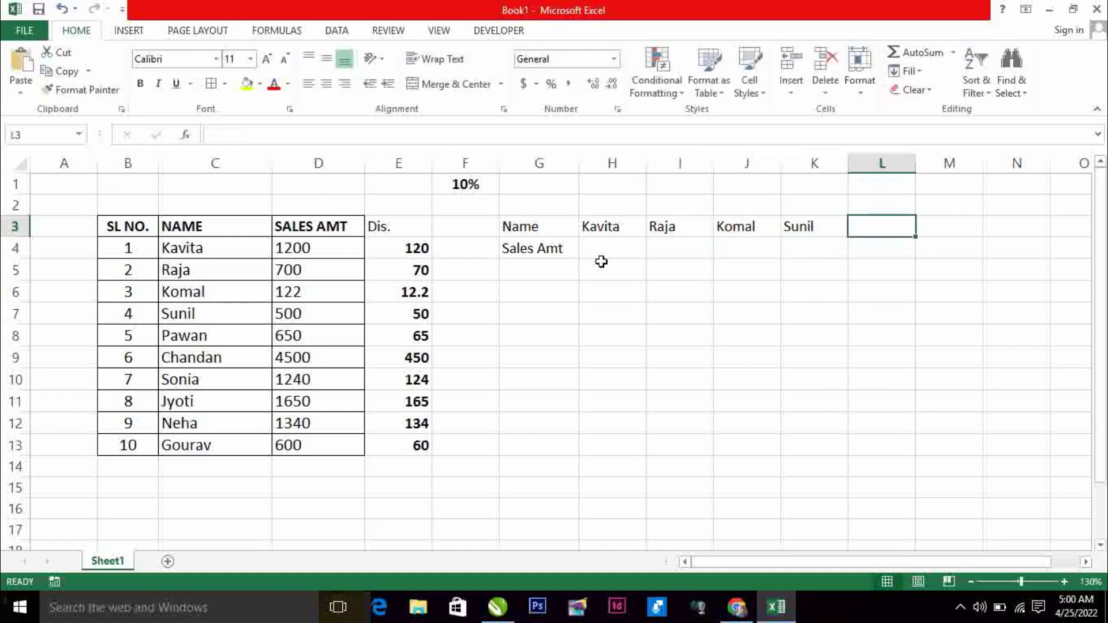
text(Pawan)
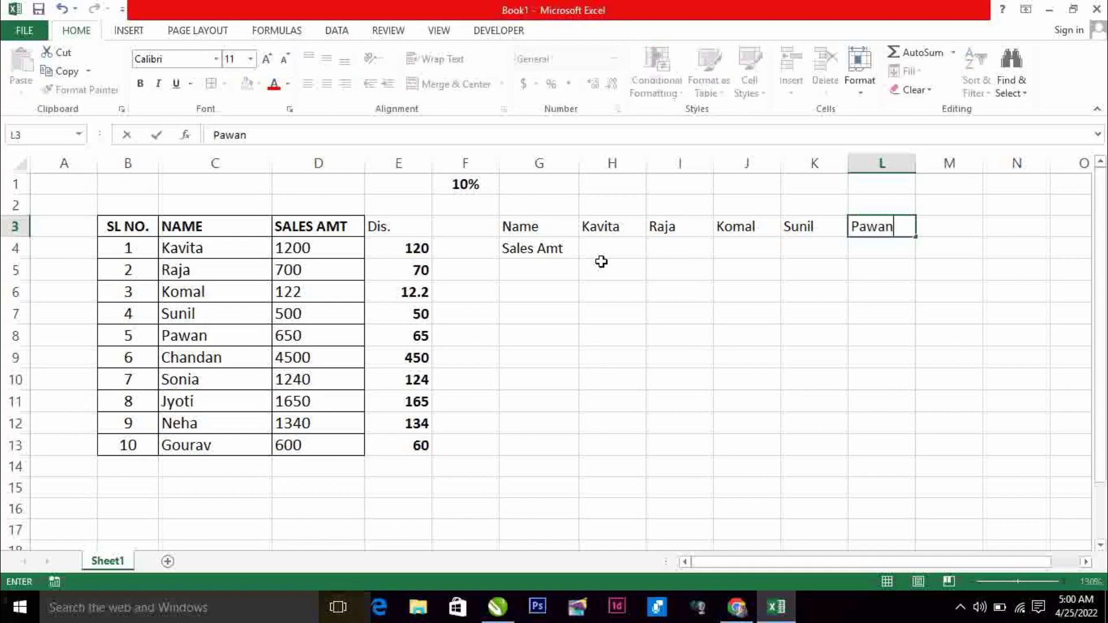
click(601, 261)
Make the G3:G4 labels and the five names in H3:L3 bold.
drag(551, 229, 545, 249)
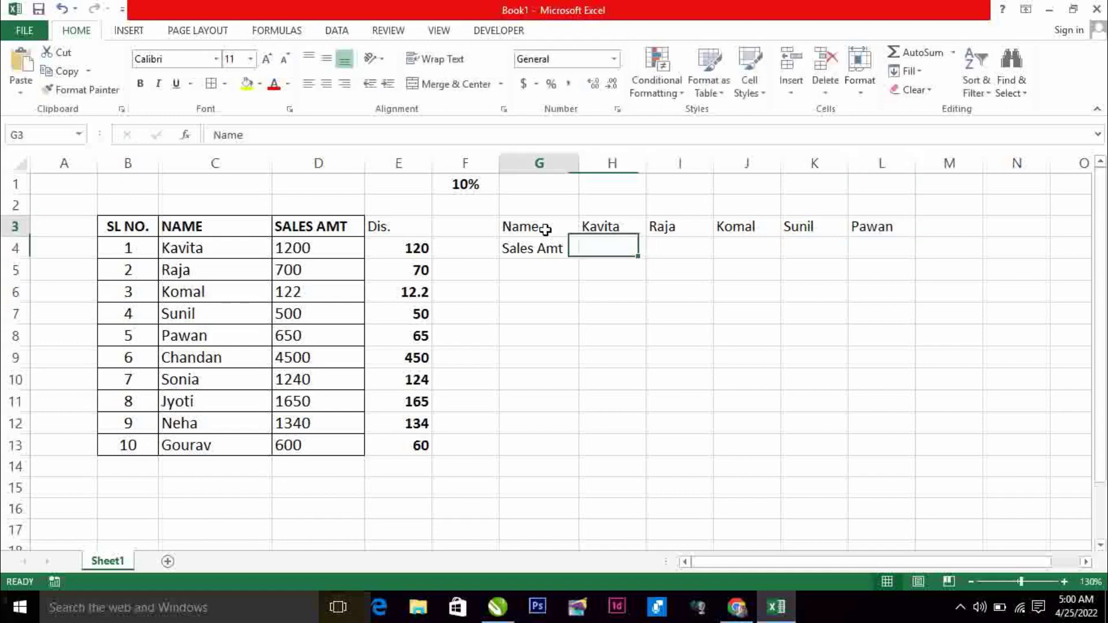
click(141, 84)
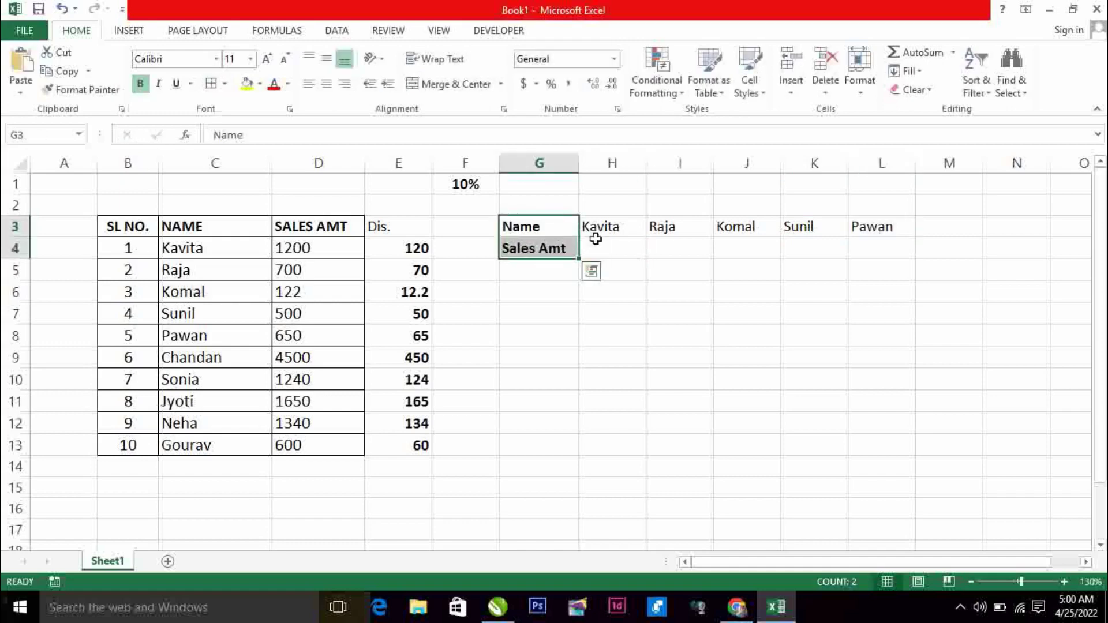
drag(602, 228, 885, 224)
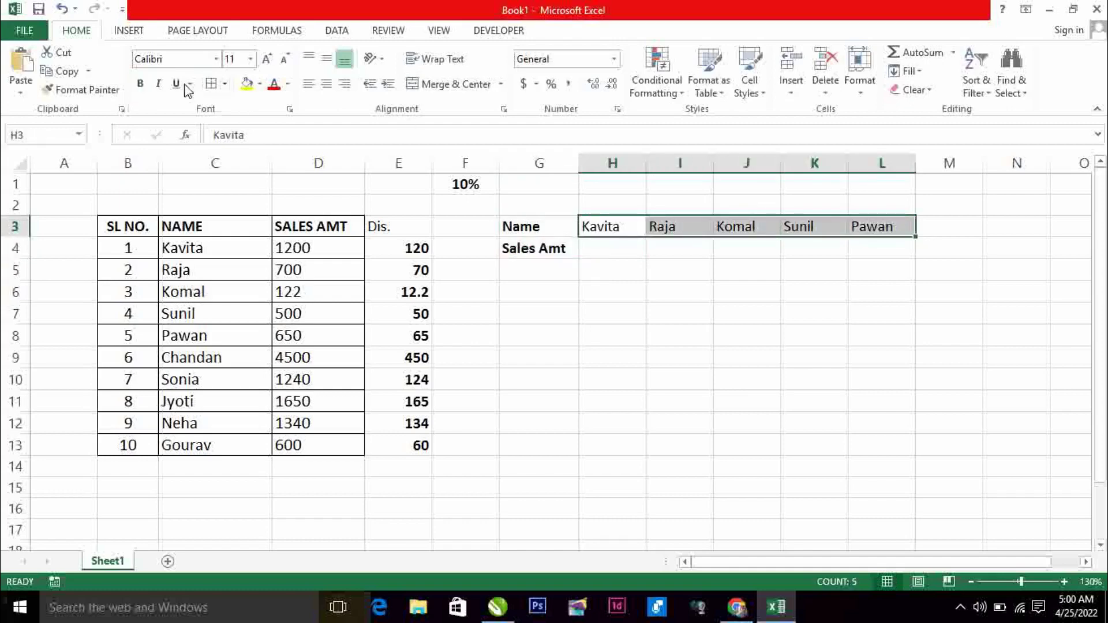
click(140, 84)
Enter sales amounts 1200, 700, 122, 500 and 650 across H4:L4.
click(614, 248)
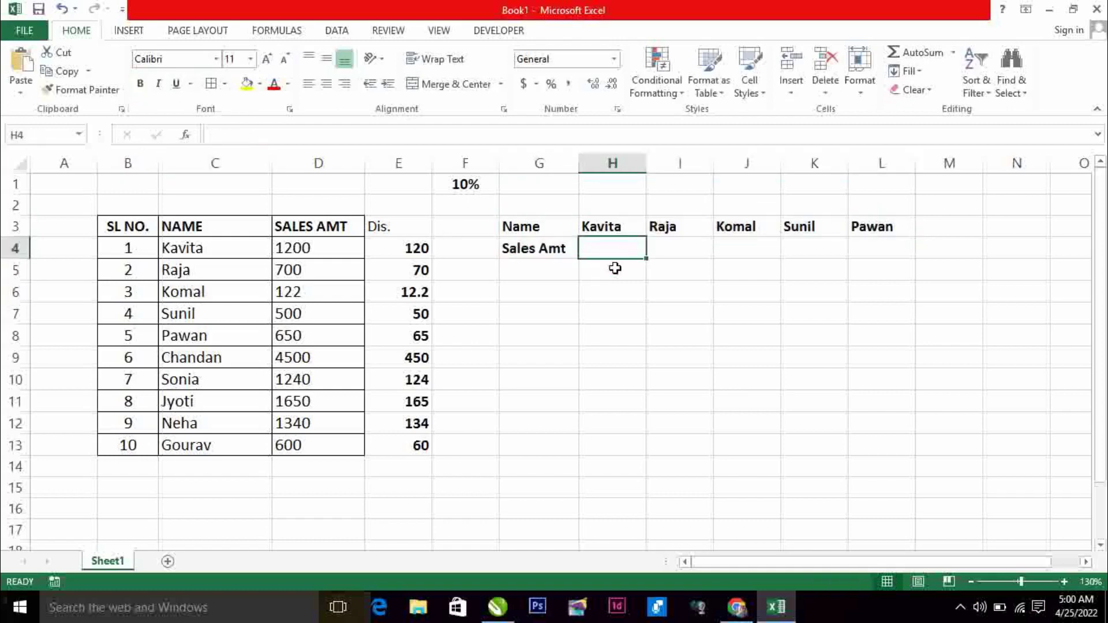
text(1200)
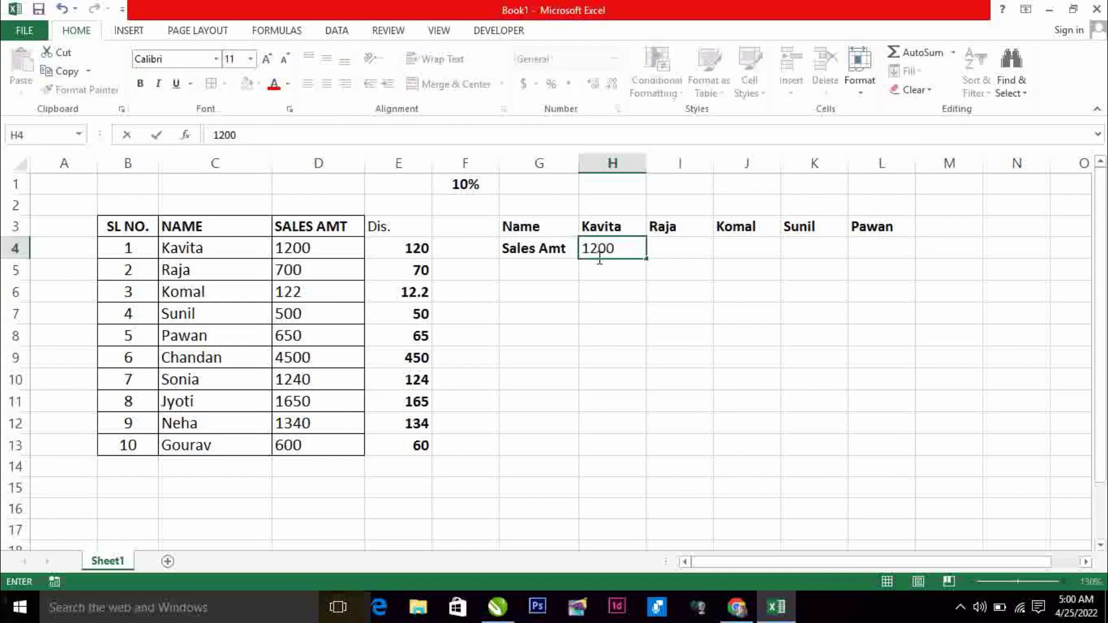
key(Tab)
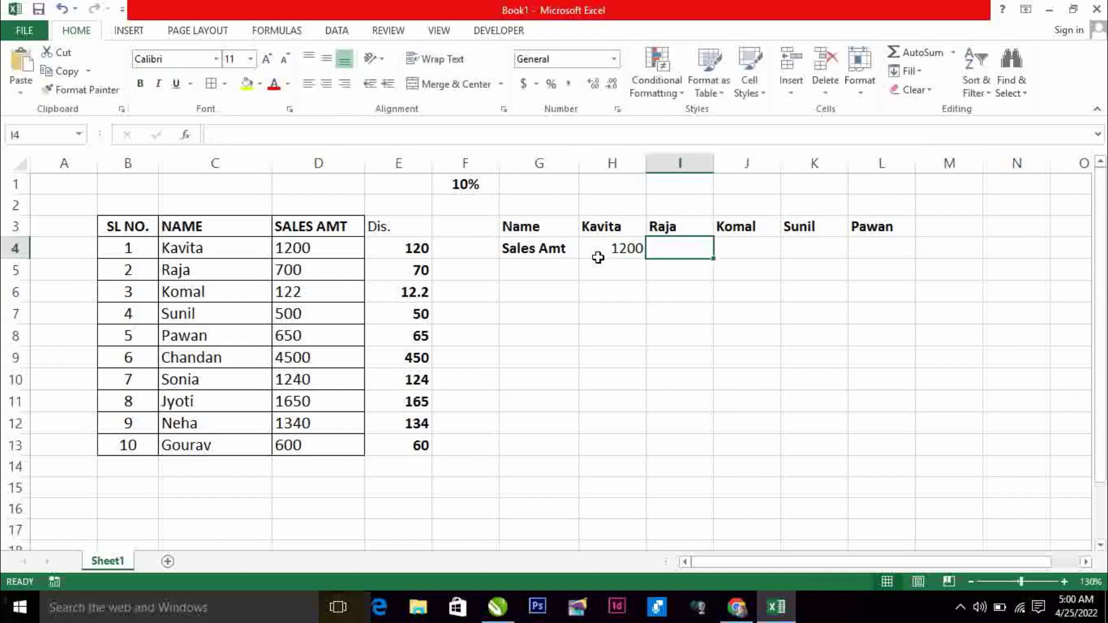
text(700)
key(Tab)
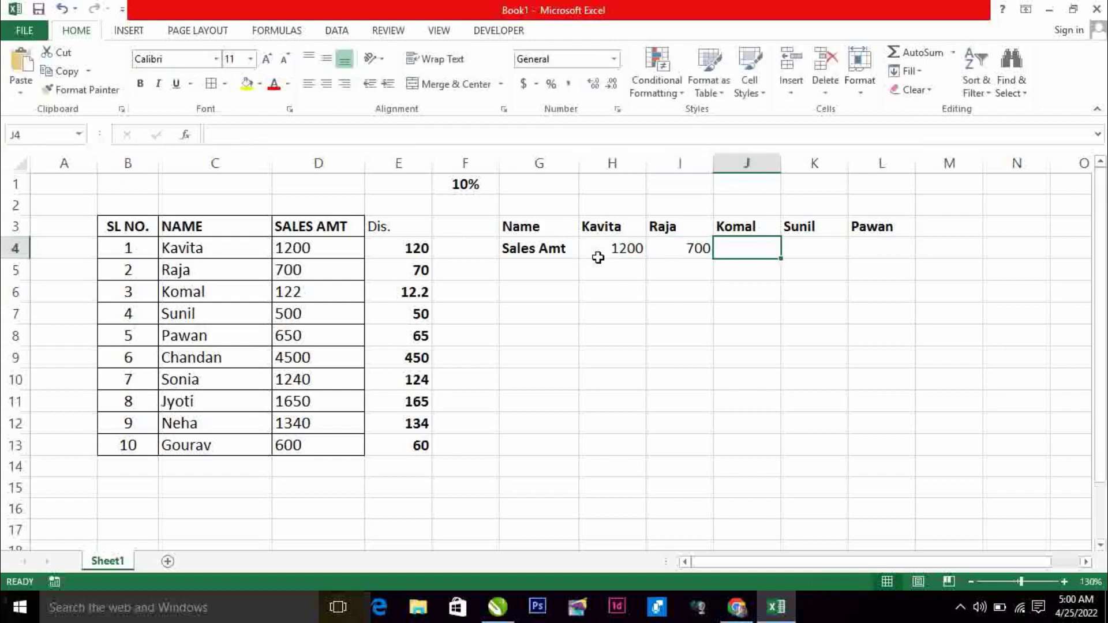
text(122)
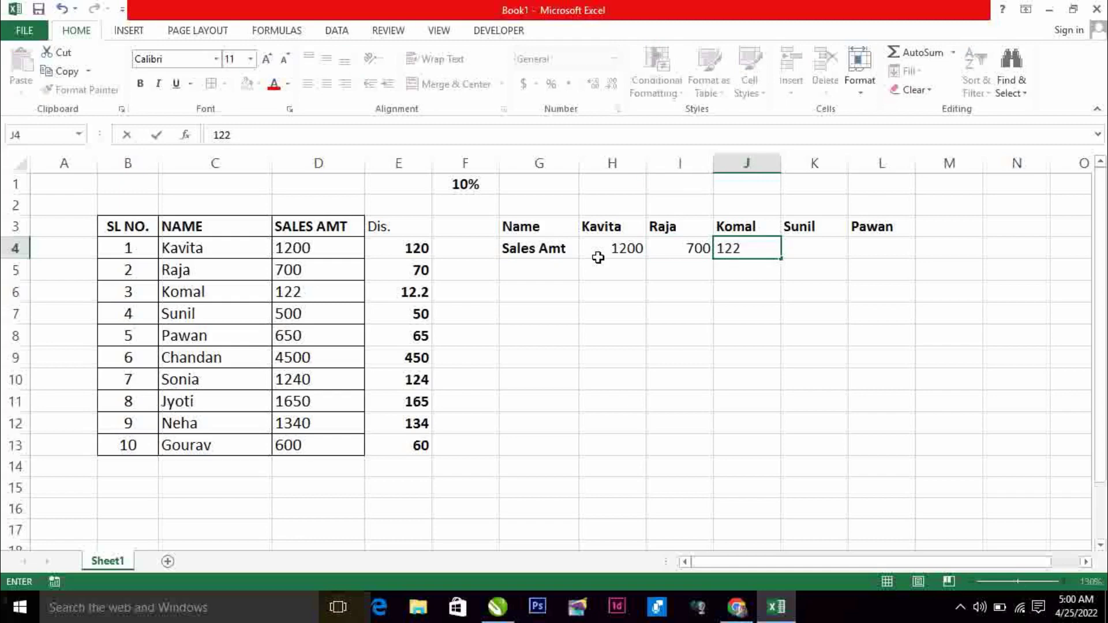
key(Tab)
text(500)
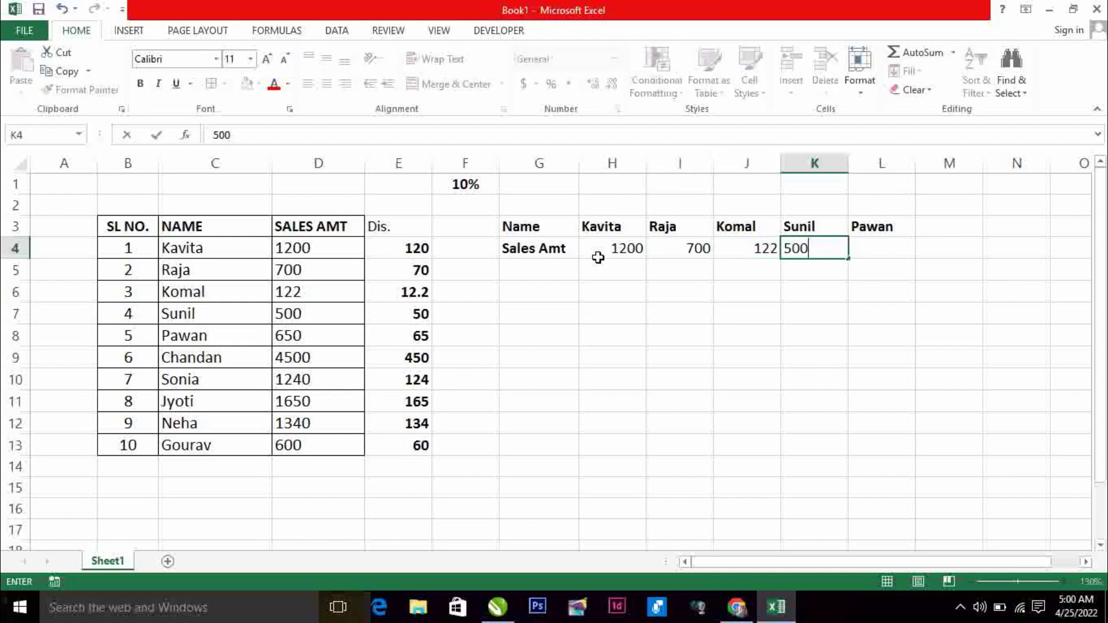
key(Tab)
text(6)
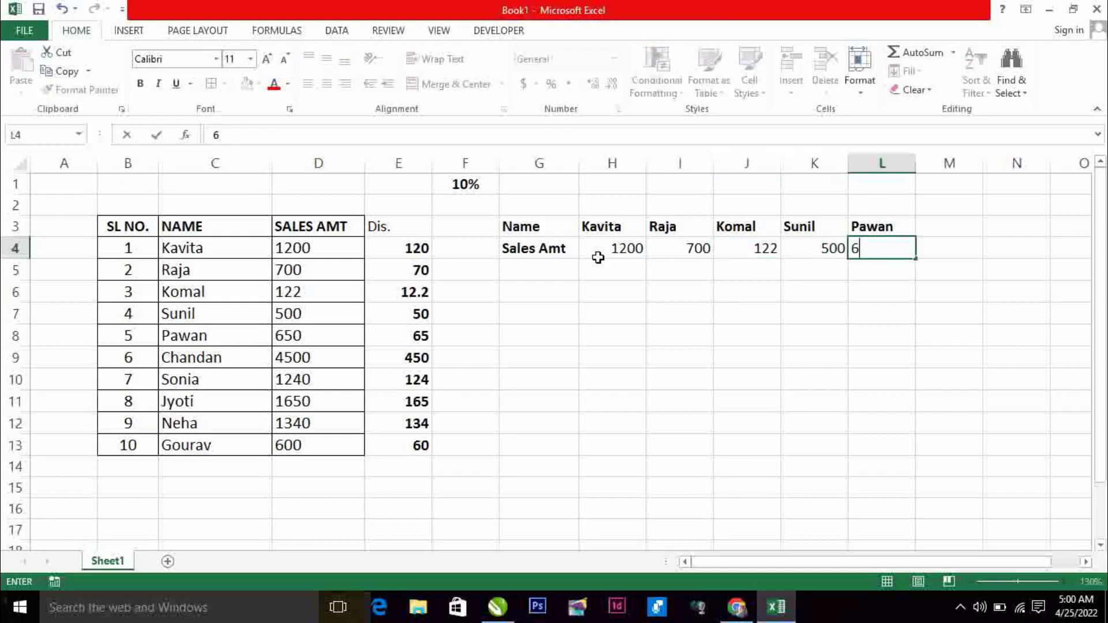
text(50)
key(Return)
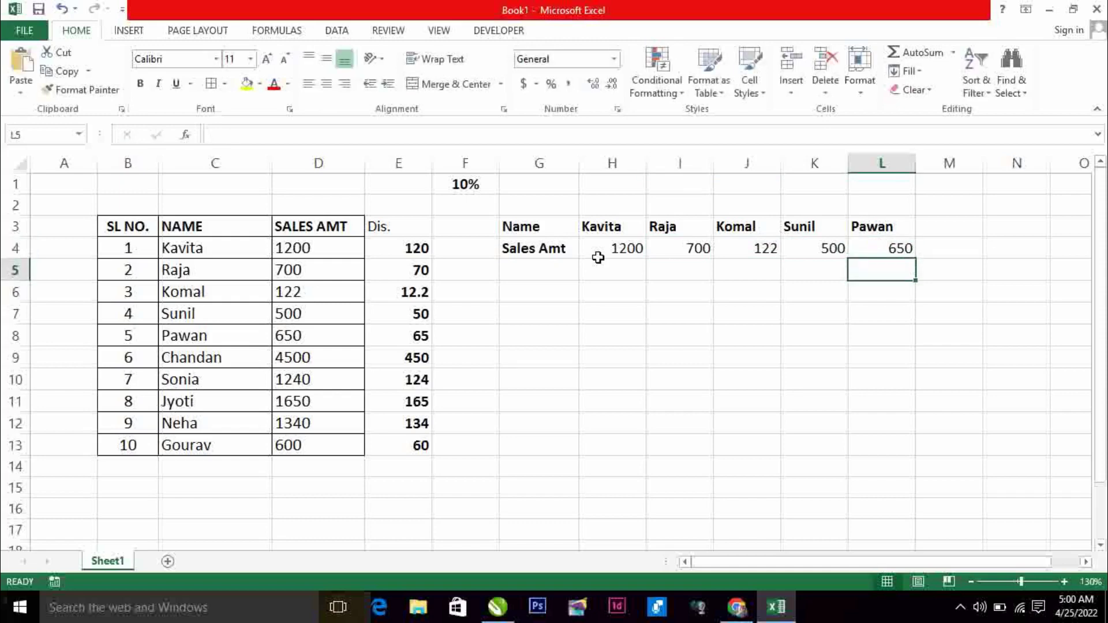
Centre the names and amounts in H3:L4.
drag(604, 225, 880, 248)
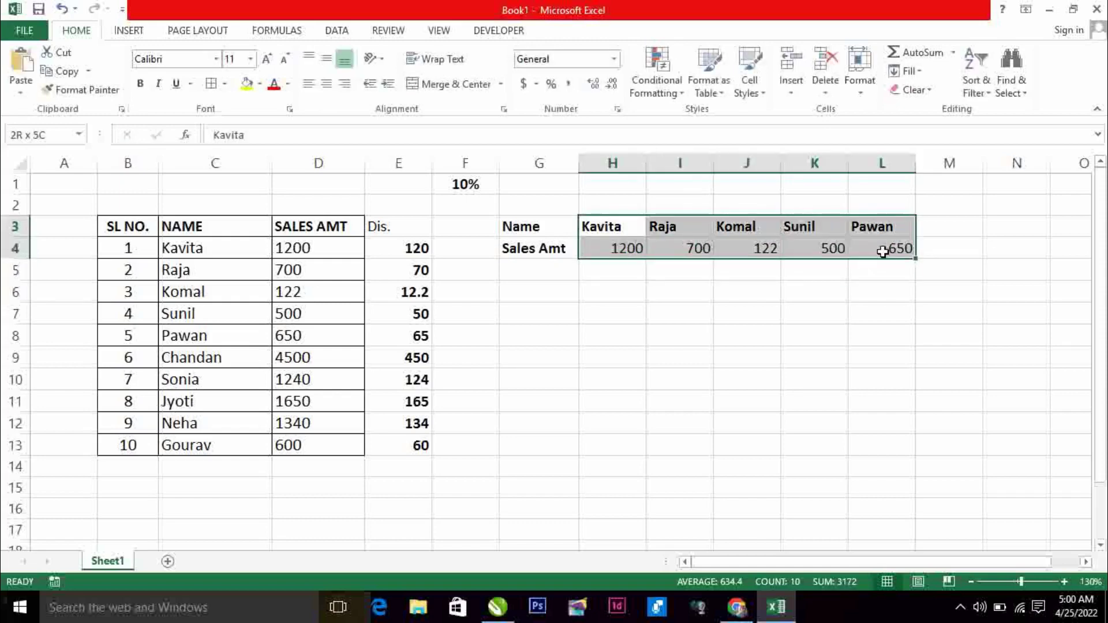
click(327, 84)
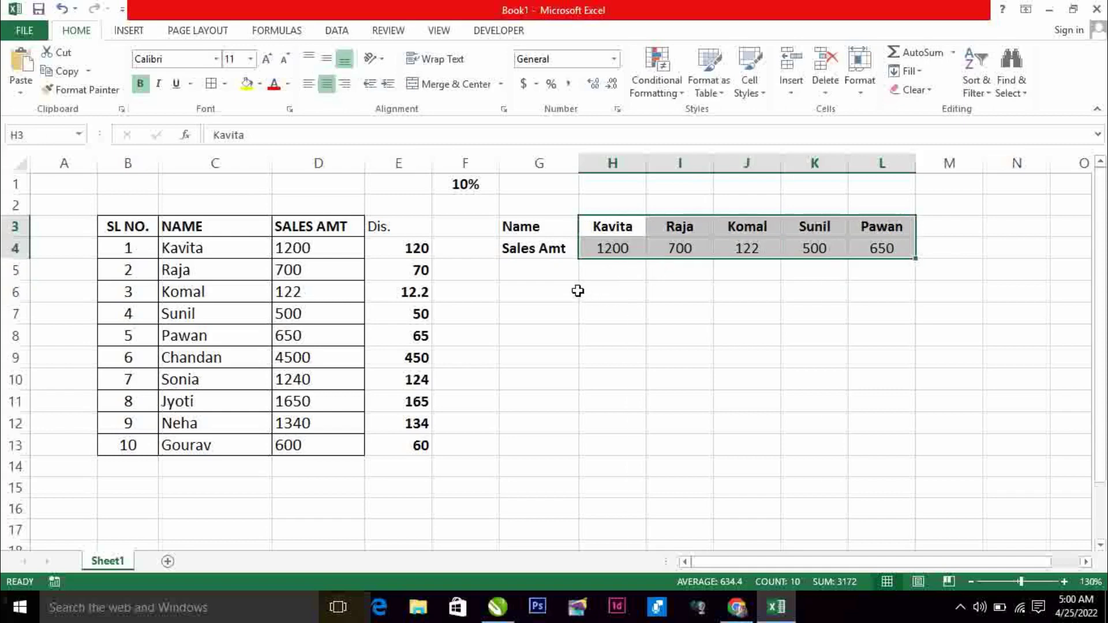
click(557, 272)
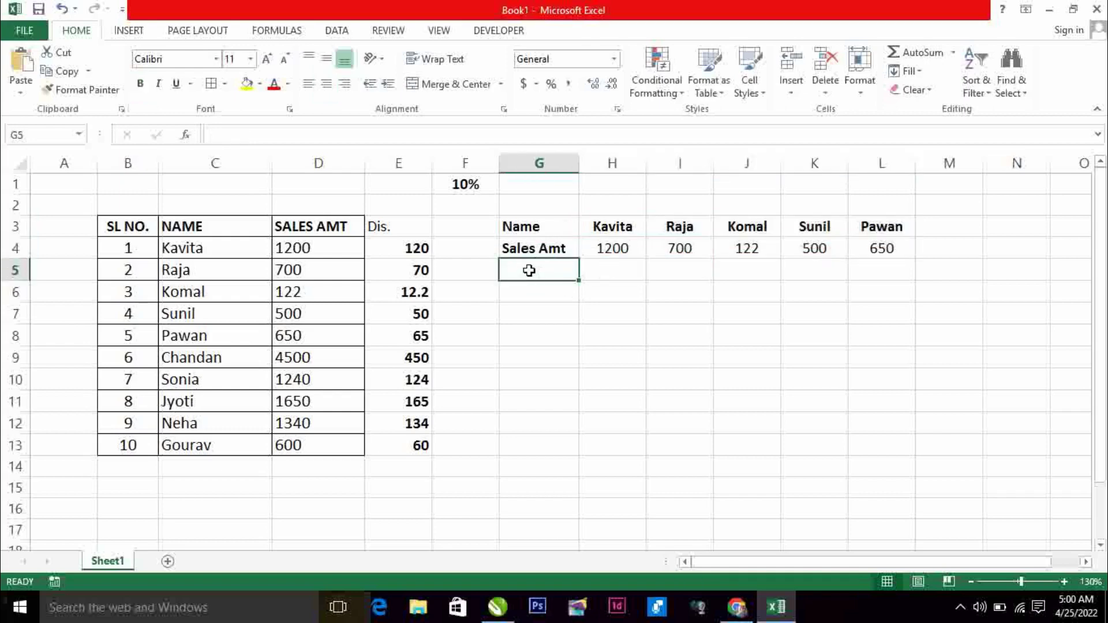
Enter the label 'Dis.' in G5.
text(Dis)
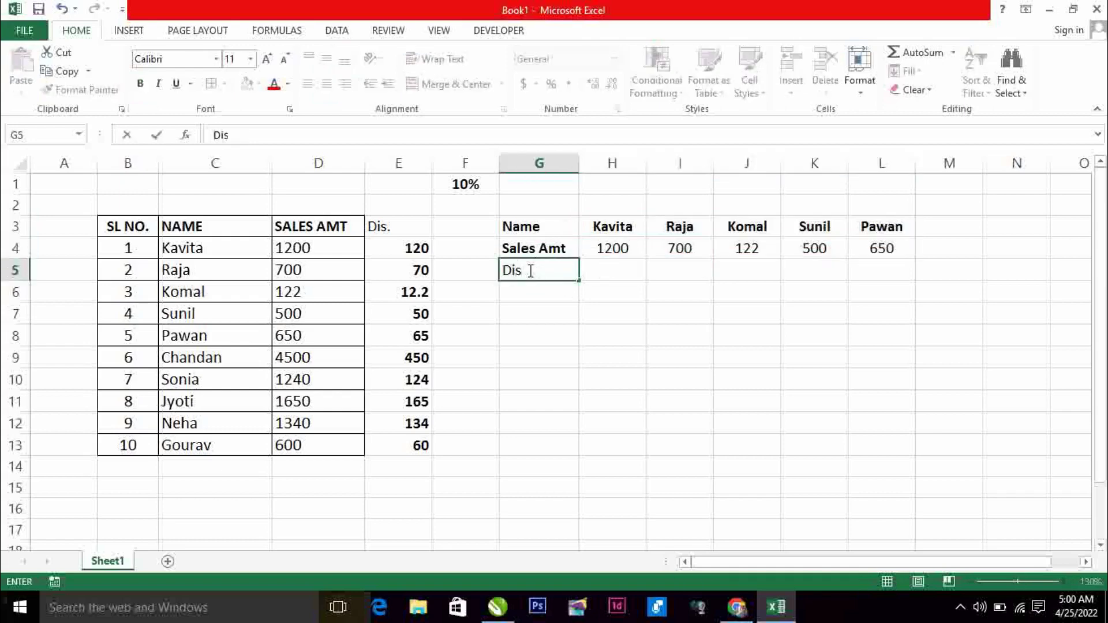
text(.)
key(Tab)
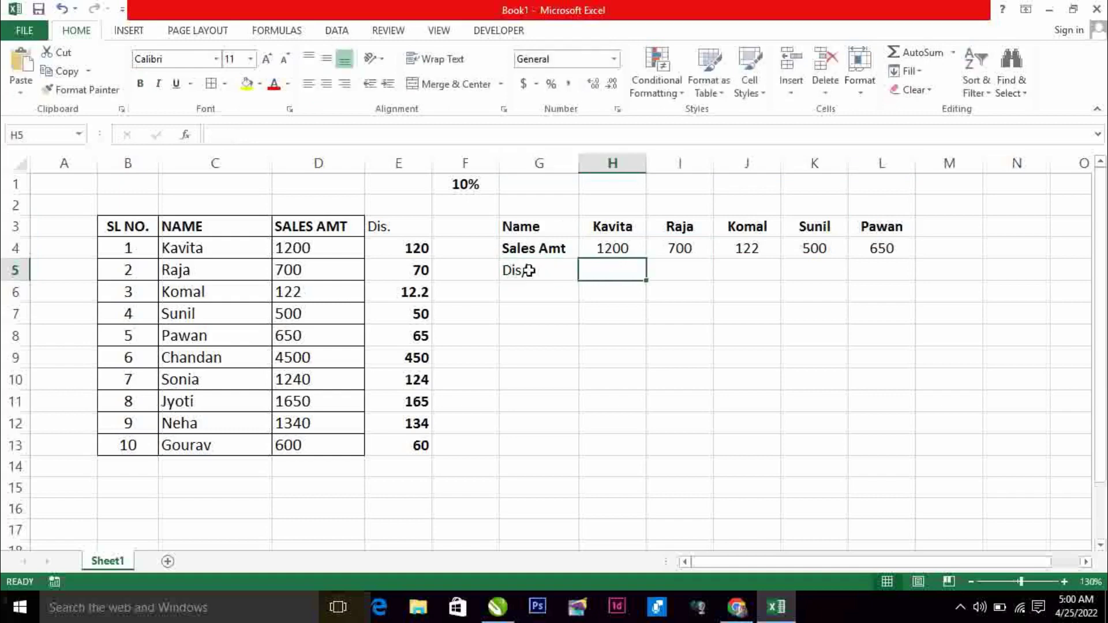
double_click(528, 271)
key(Tab)
Enter =H4*F1 in H5 to show Kavita's 120 discount.
text(=)
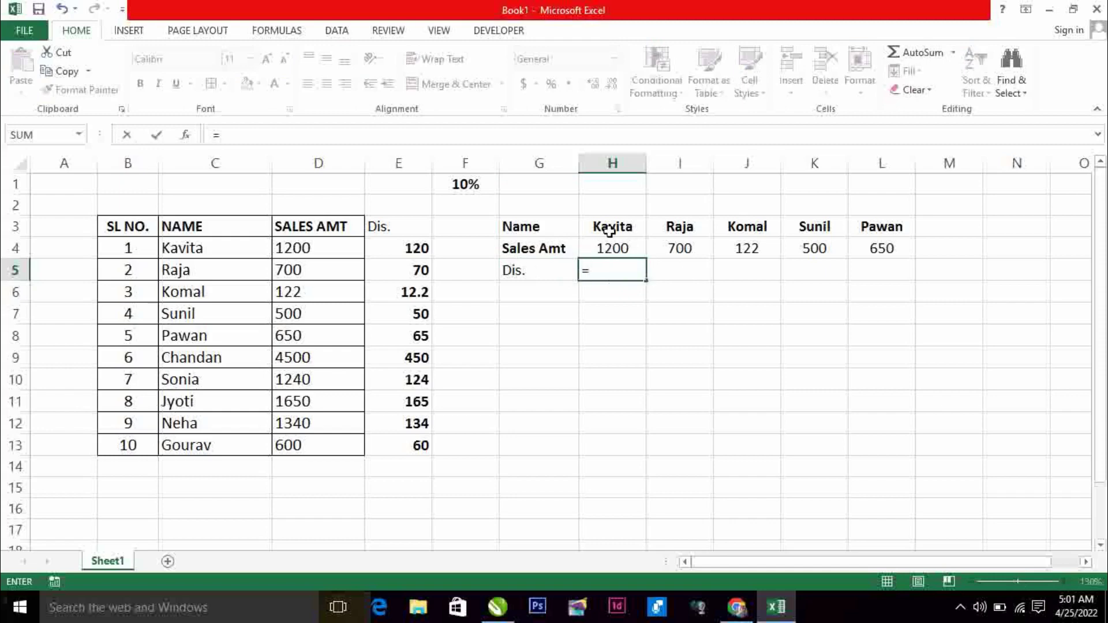
click(613, 247)
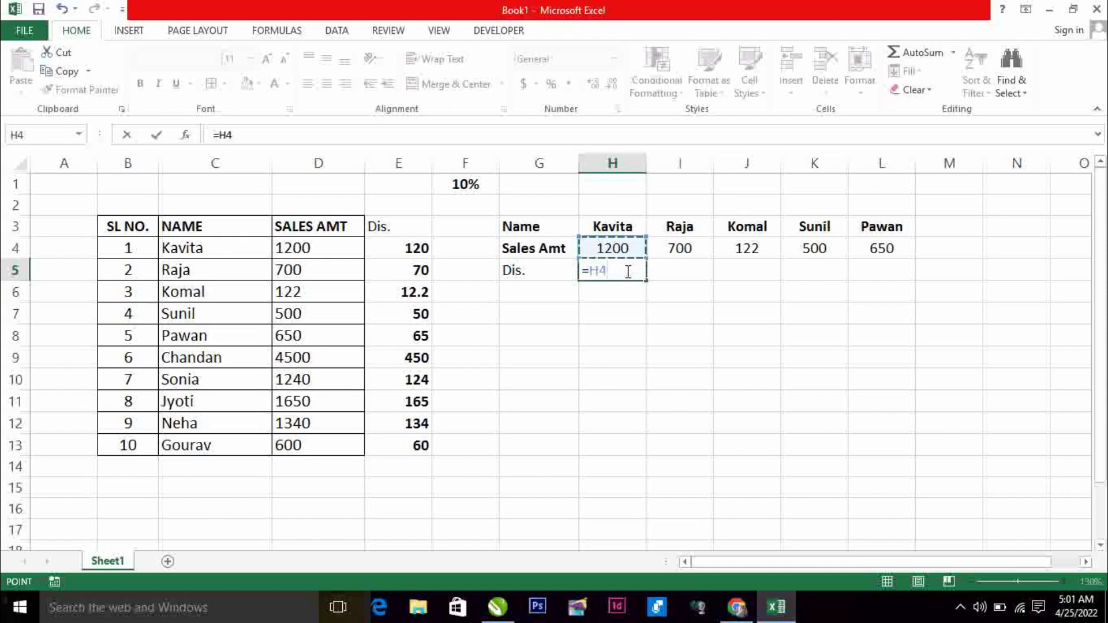
text(*)
click(473, 184)
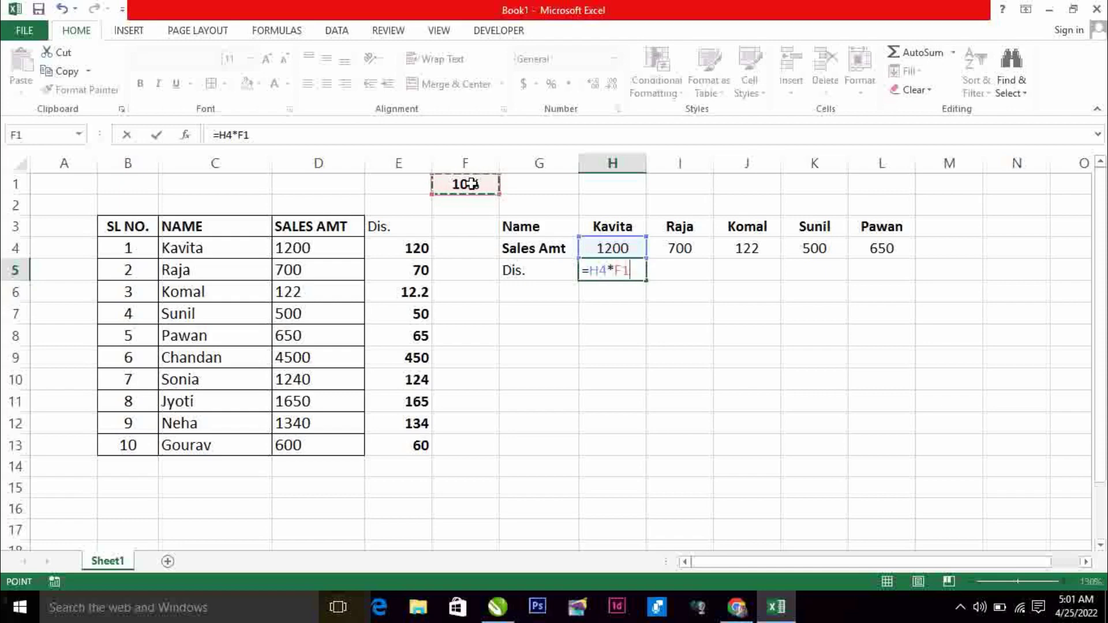
key(Return)
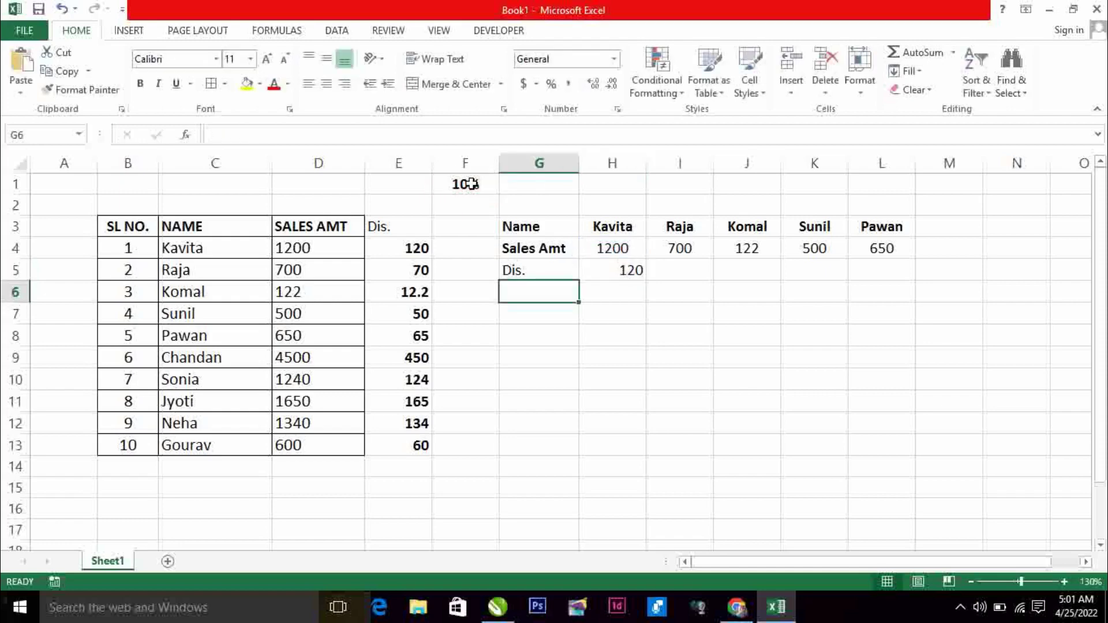
Fill H5's formula across to L5 and inspect each copy's shifted references, which show 0.
click(618, 271)
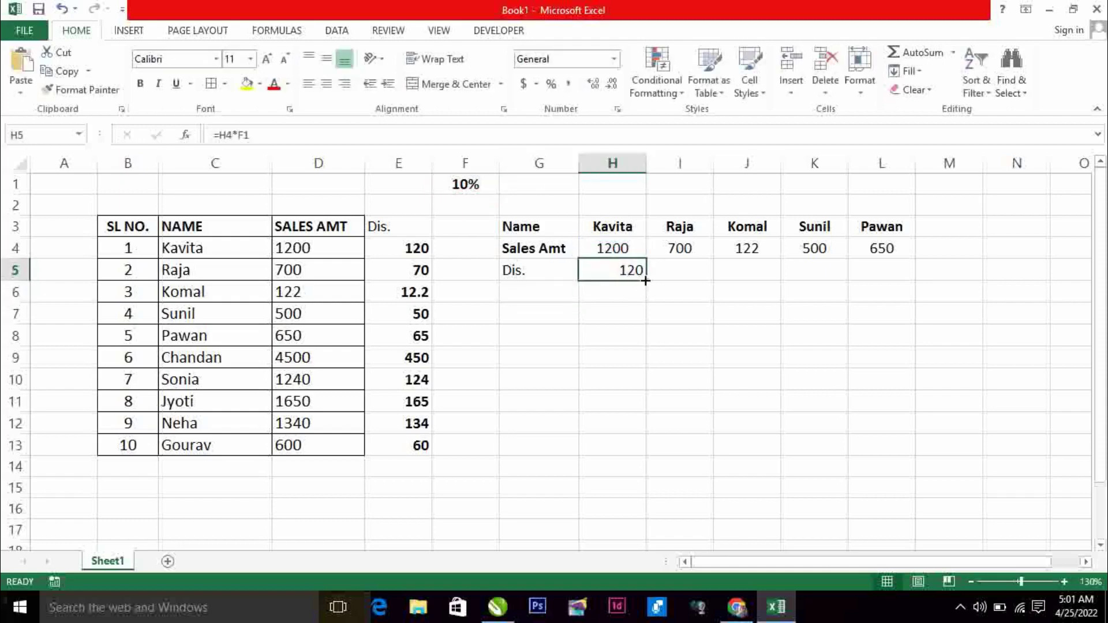
drag(647, 279, 896, 280)
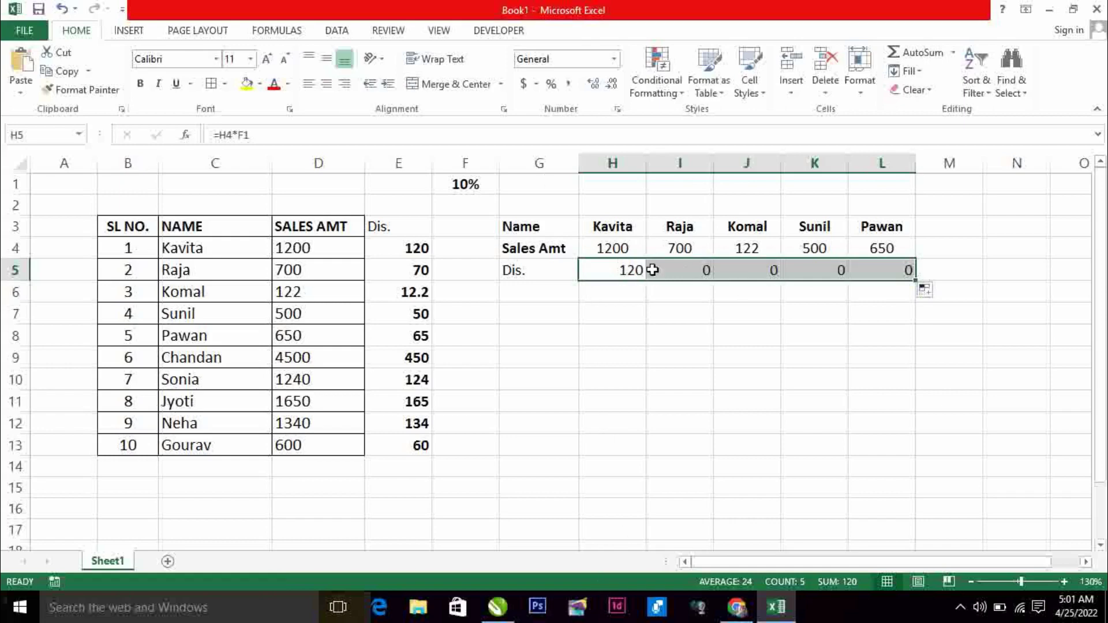
double_click(674, 270)
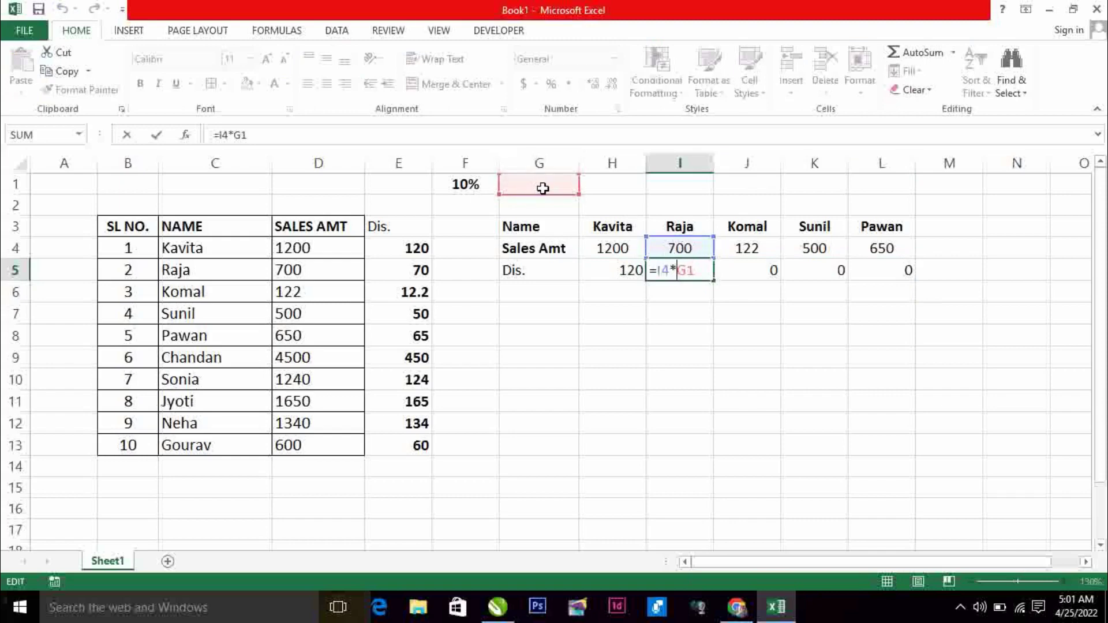
key(Return)
double_click(747, 270)
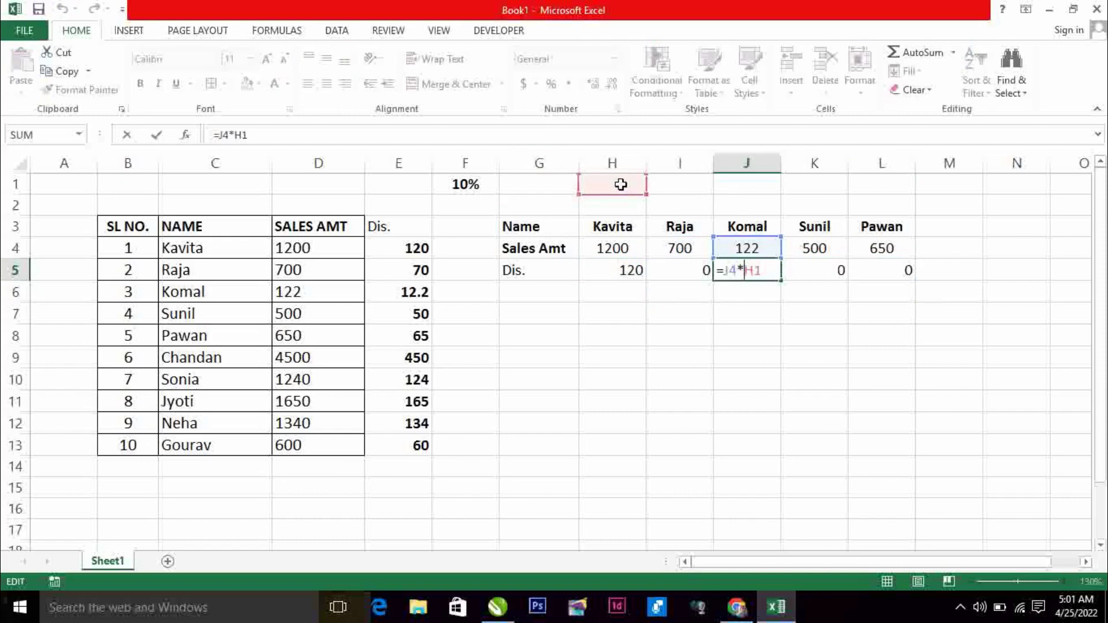
key(Return)
click(824, 268)
double_click(824, 268)
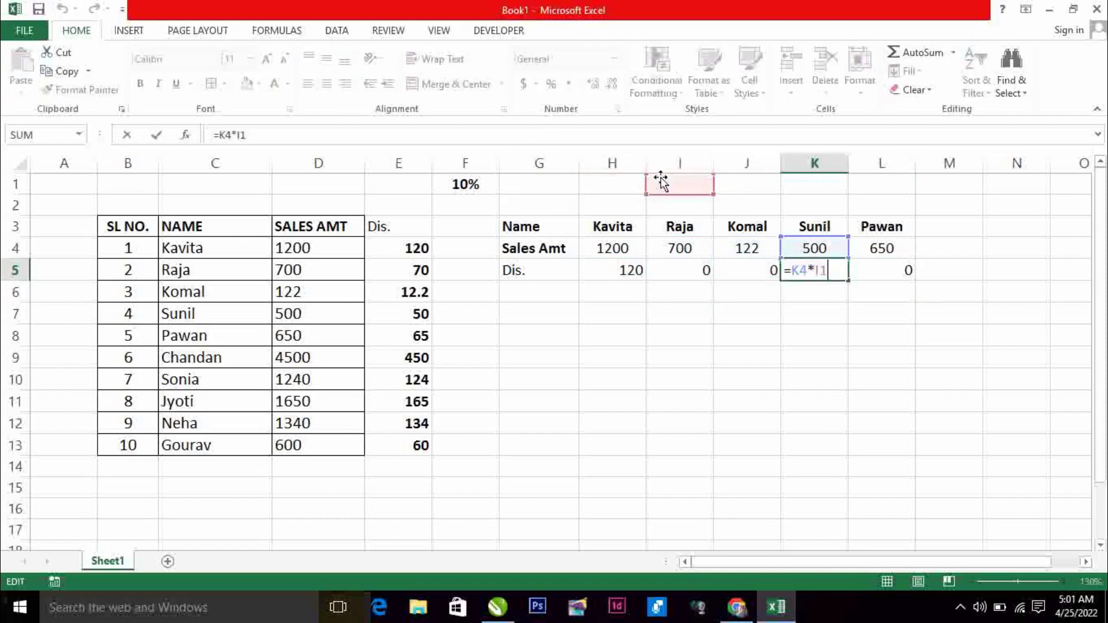
key(Return)
double_click(896, 270)
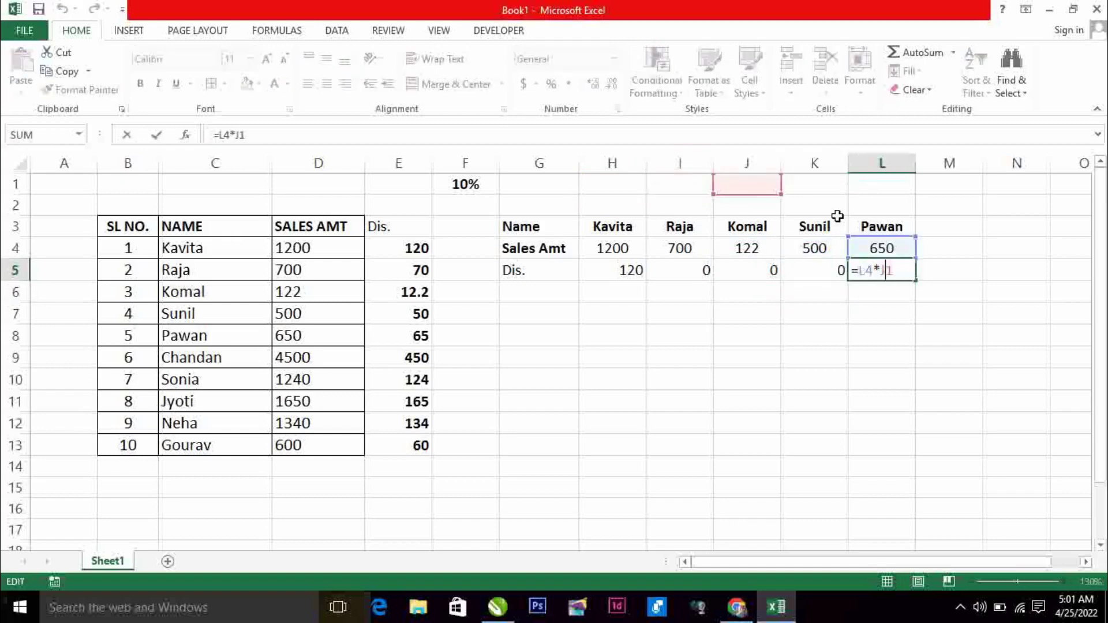
key(Return)
click(608, 268)
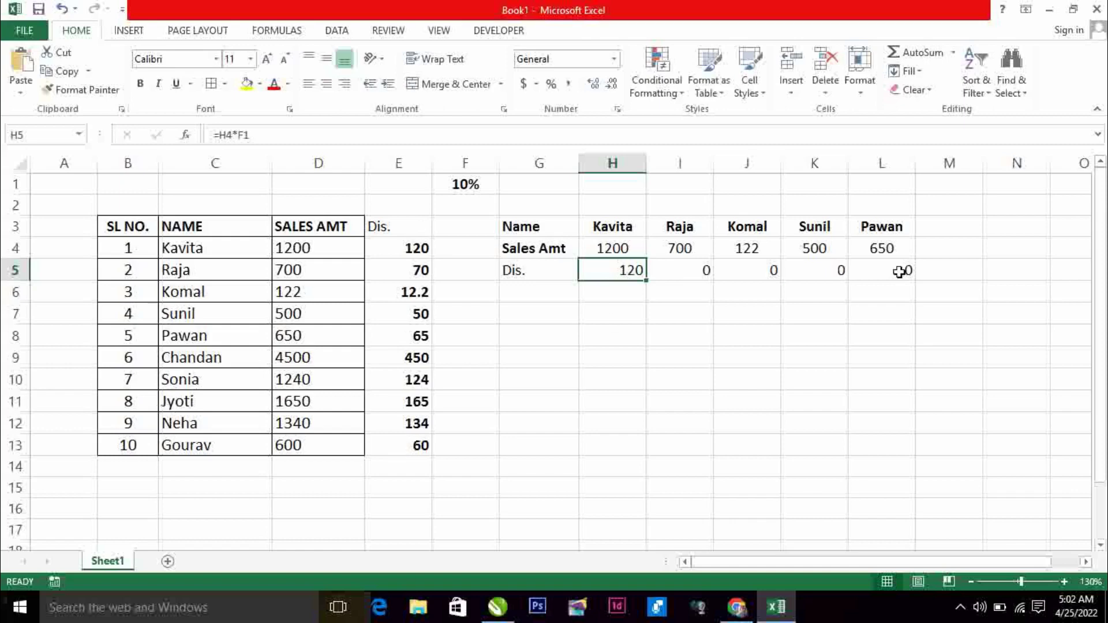
Change H5 to =H4*$F1 and refill across I5:L5, giving 70, 12.2, 50 and 65.
double_click(629, 270)
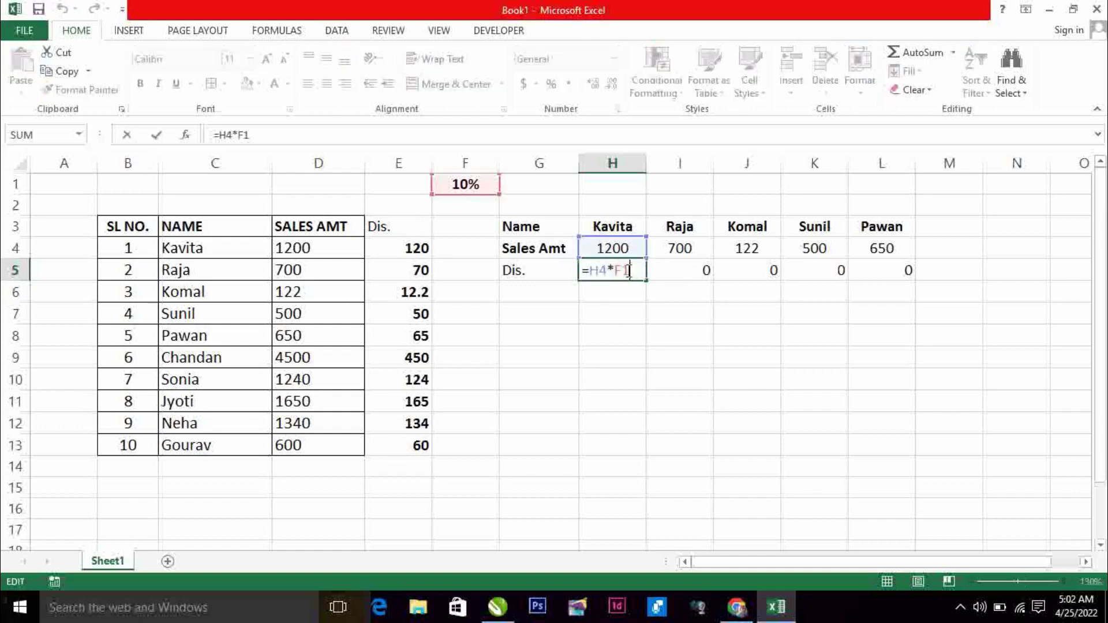
click(615, 271)
text($)
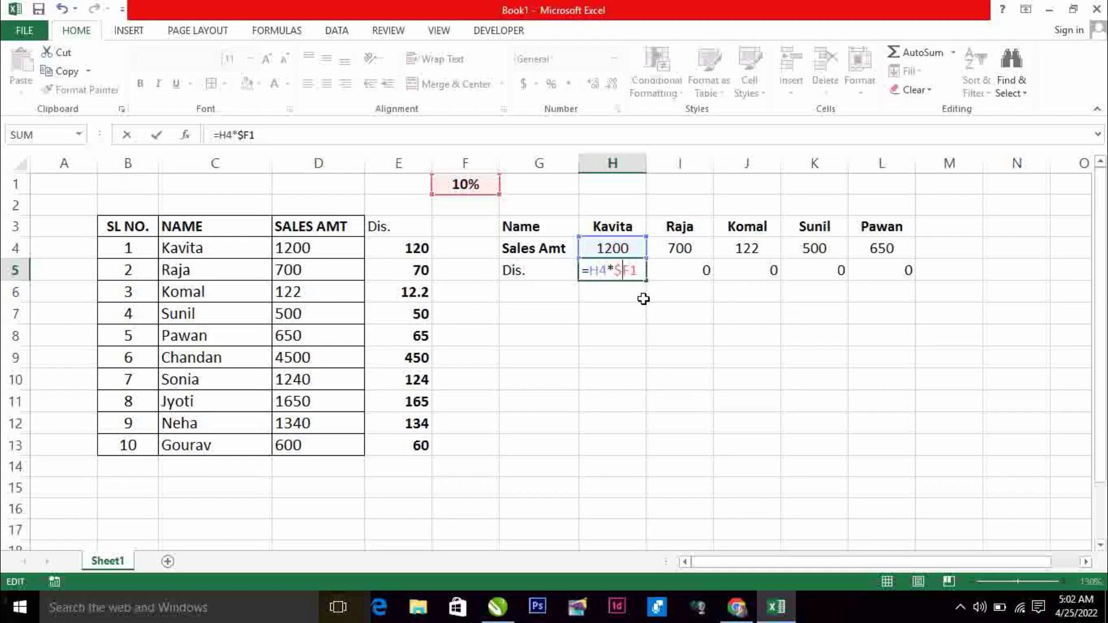
key(Return)
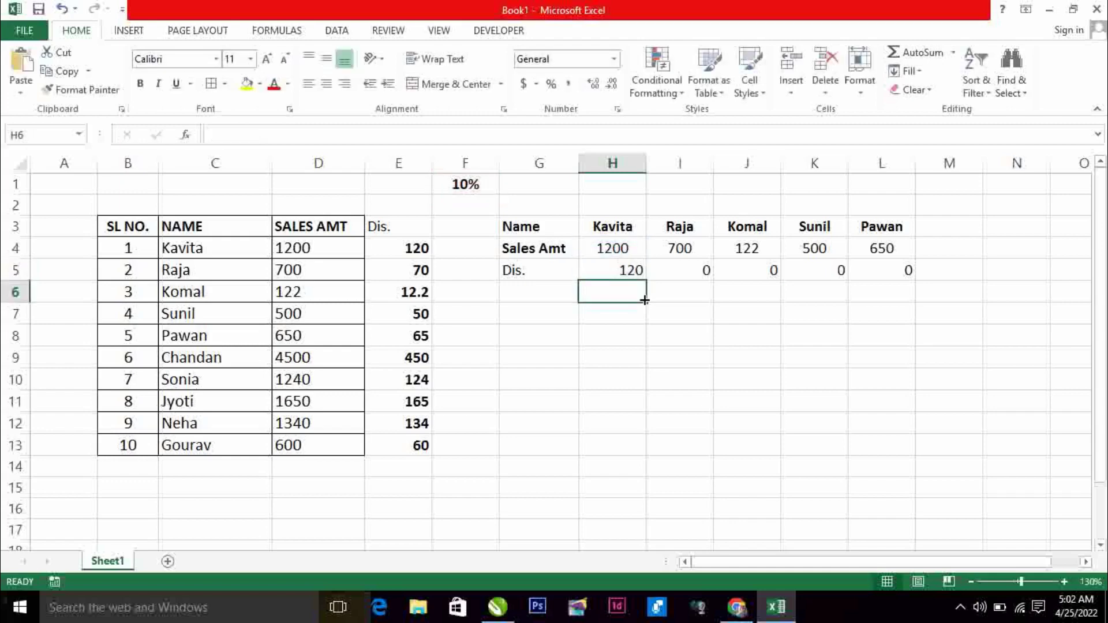
click(623, 267)
drag(645, 281, 919, 282)
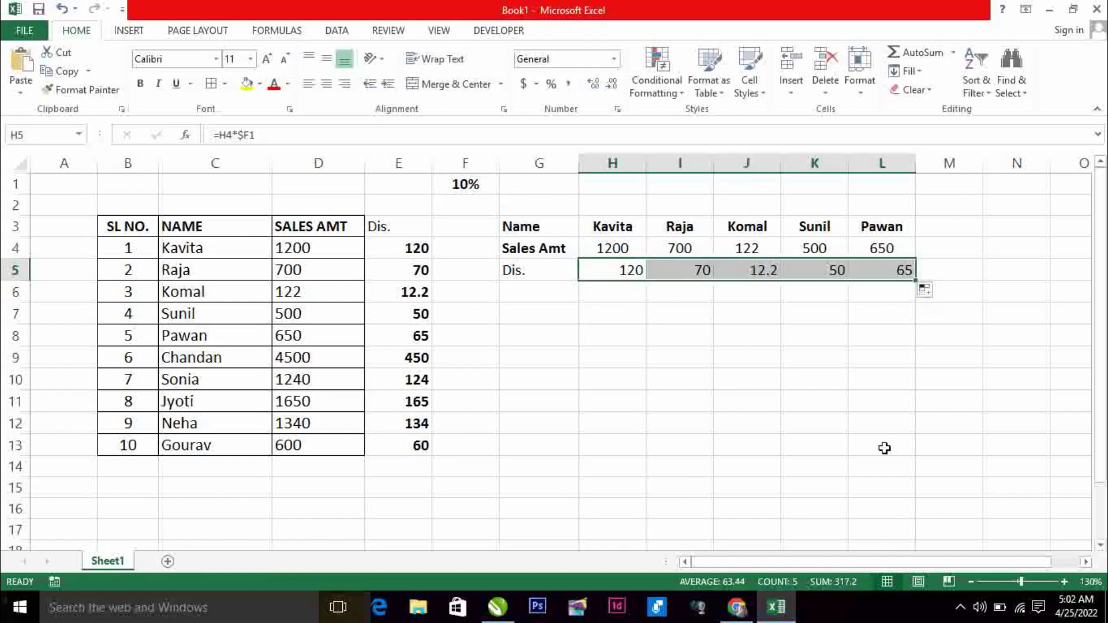
drag(628, 245, 900, 270)
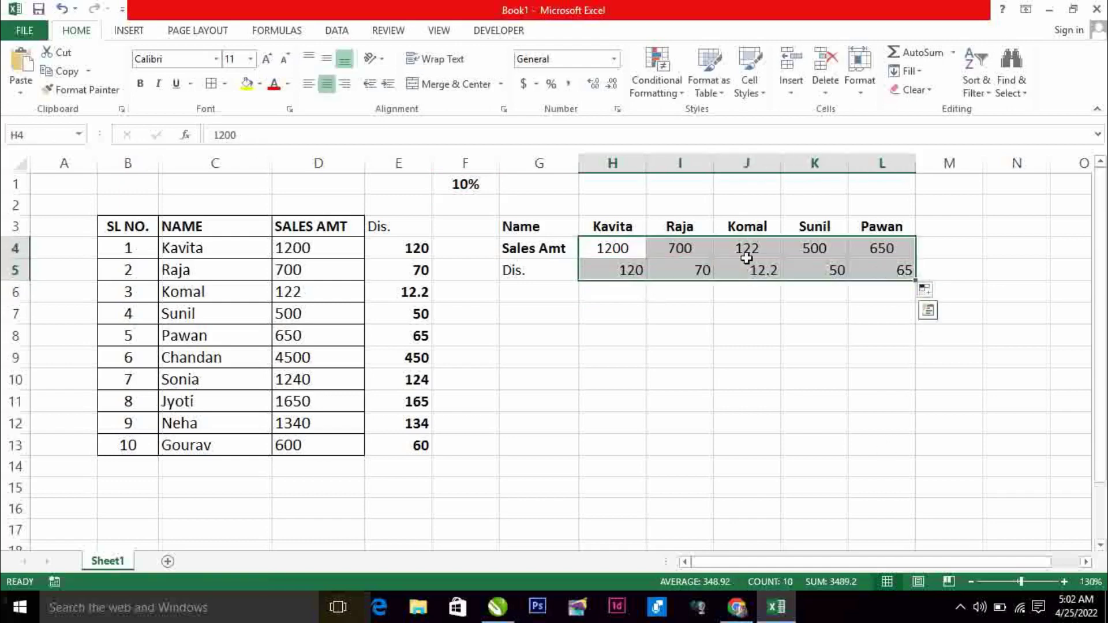
Center the H4:L5 Sales Amt and Dis. figures, then review the H5 and E4 discount formulas unchanged.
click(327, 84)
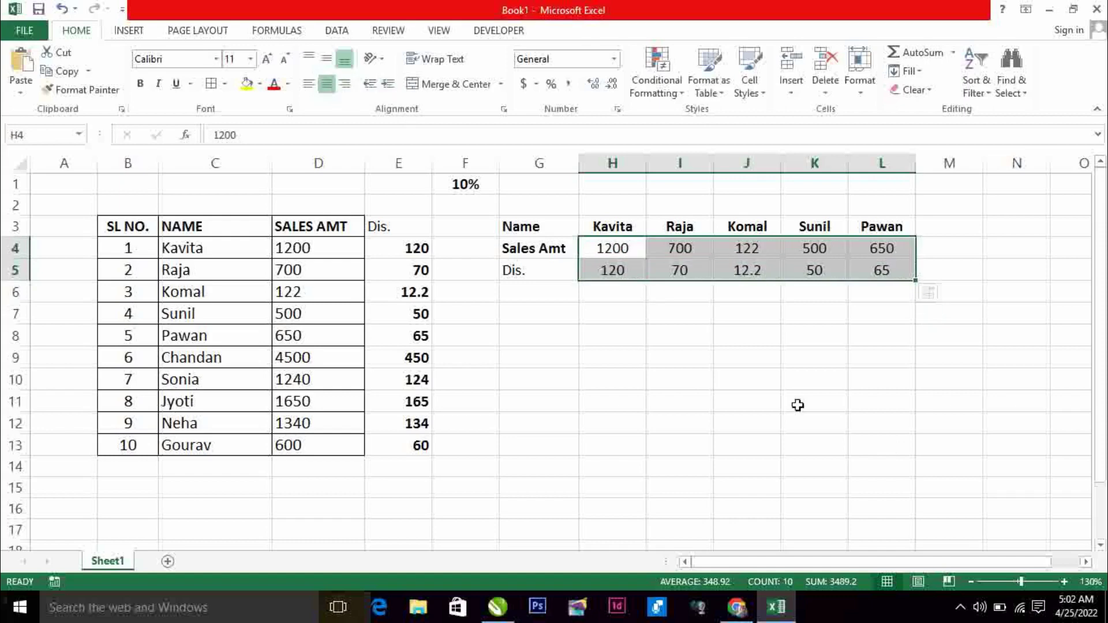
click(612, 301)
double_click(615, 273)
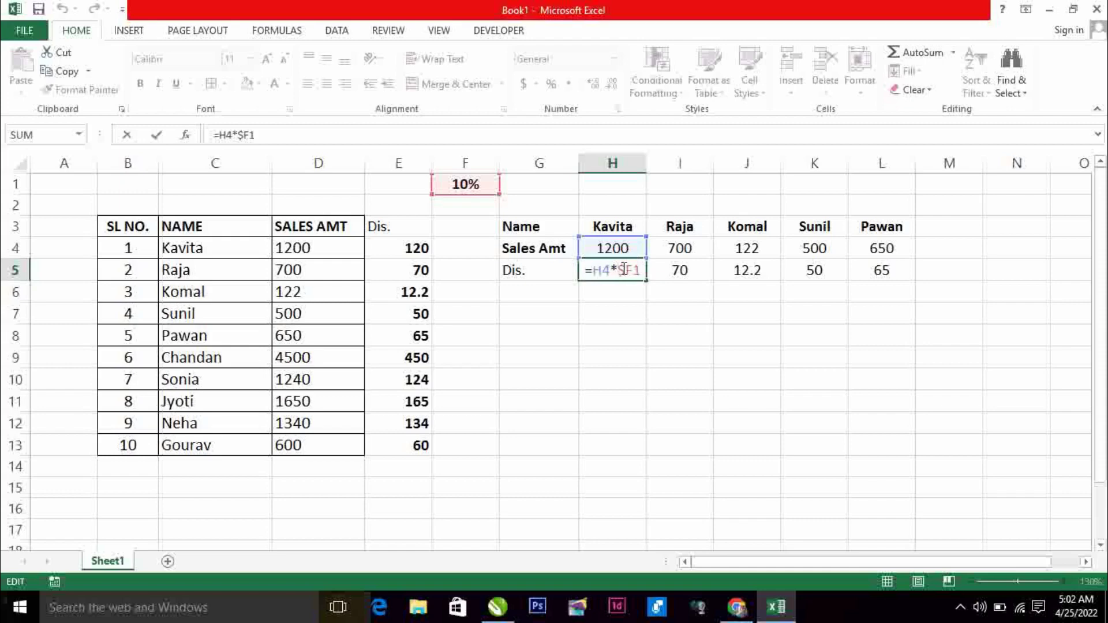
key(Return)
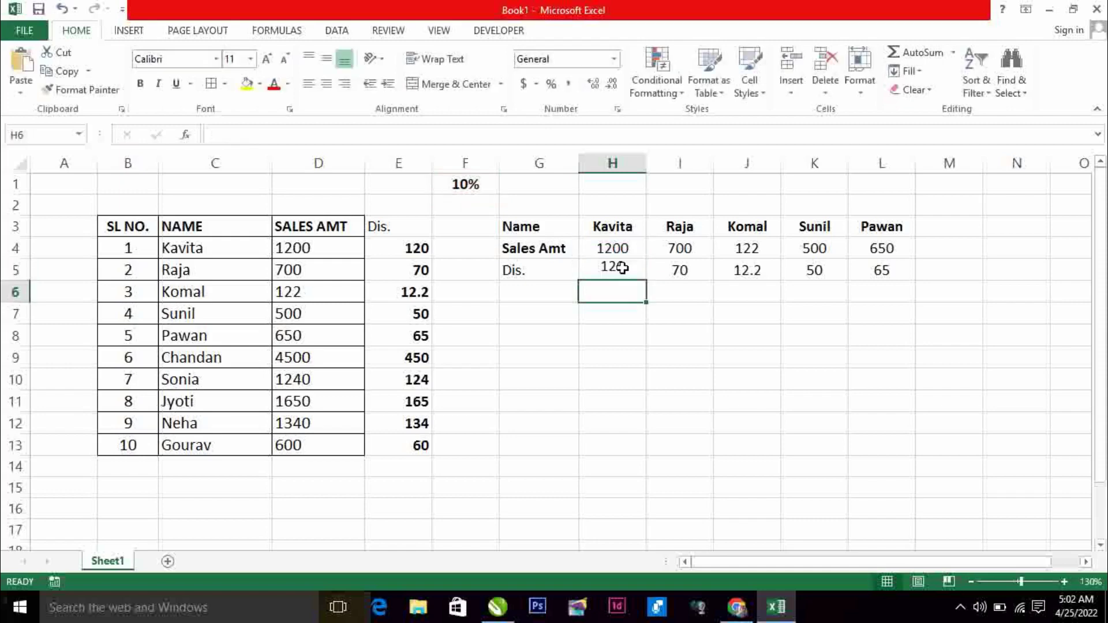
double_click(401, 247)
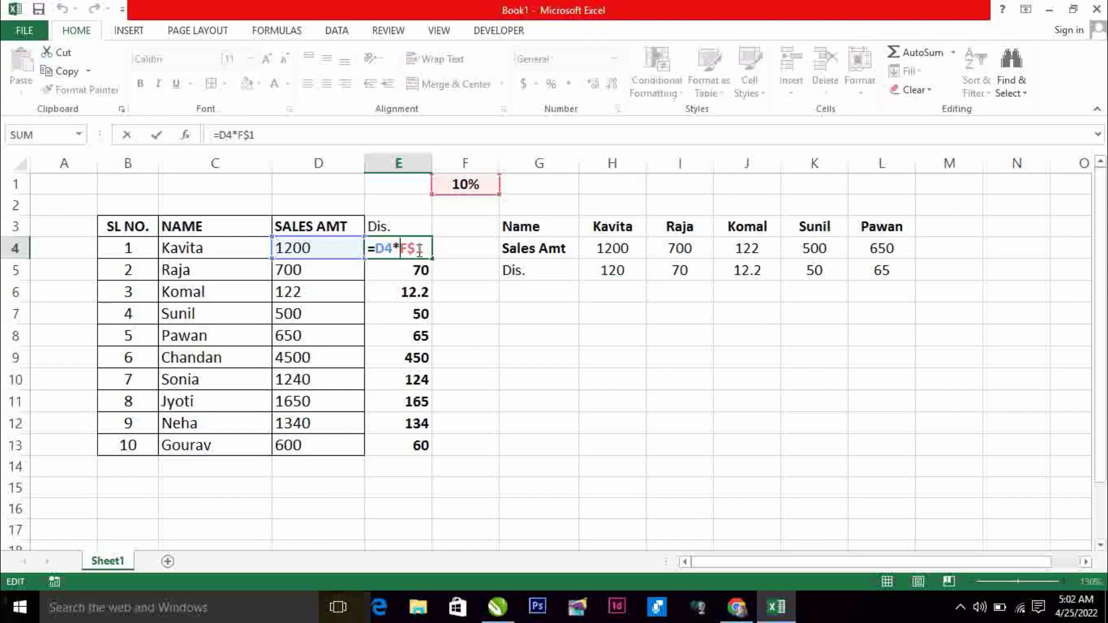
key(Return)
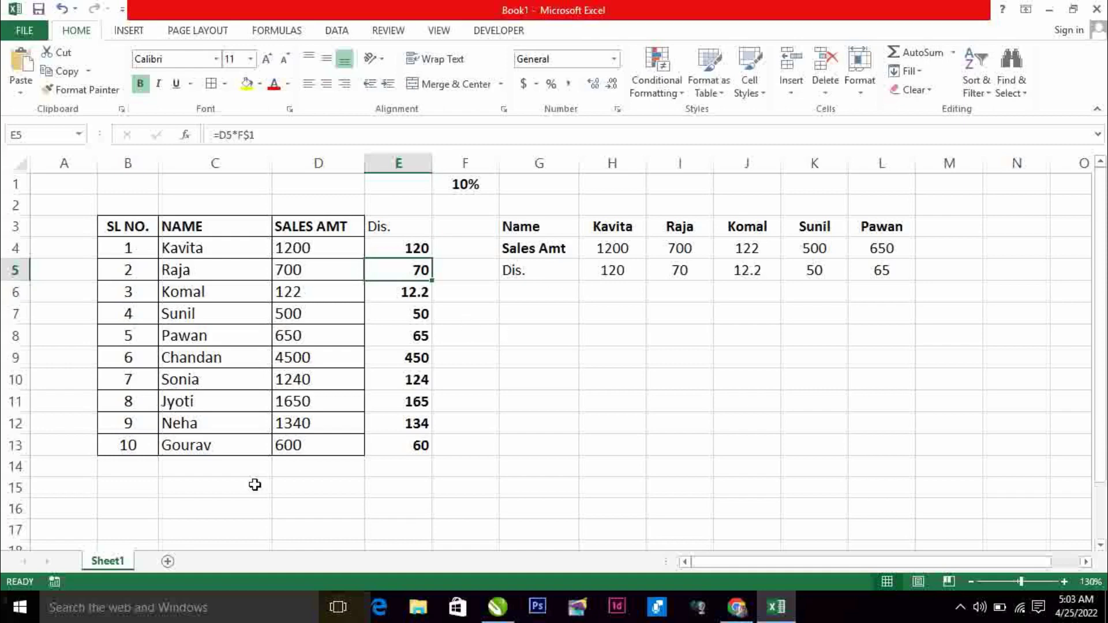
Add a blank Sheet2, zoom in to about 184%, and go to cell A1.
click(168, 562)
click(1030, 582)
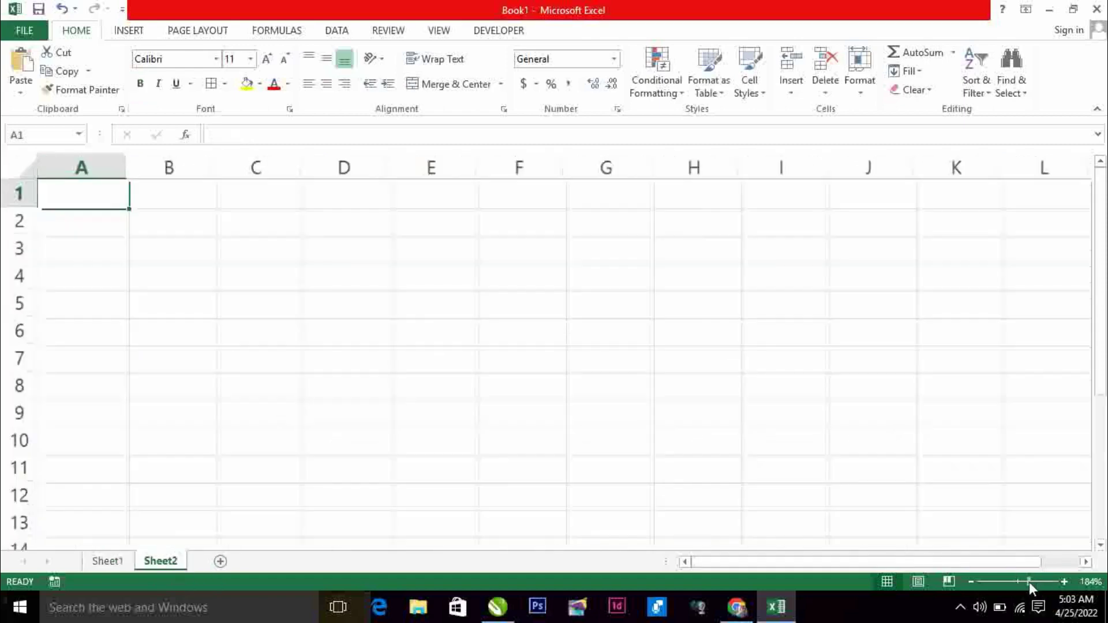
click(186, 227)
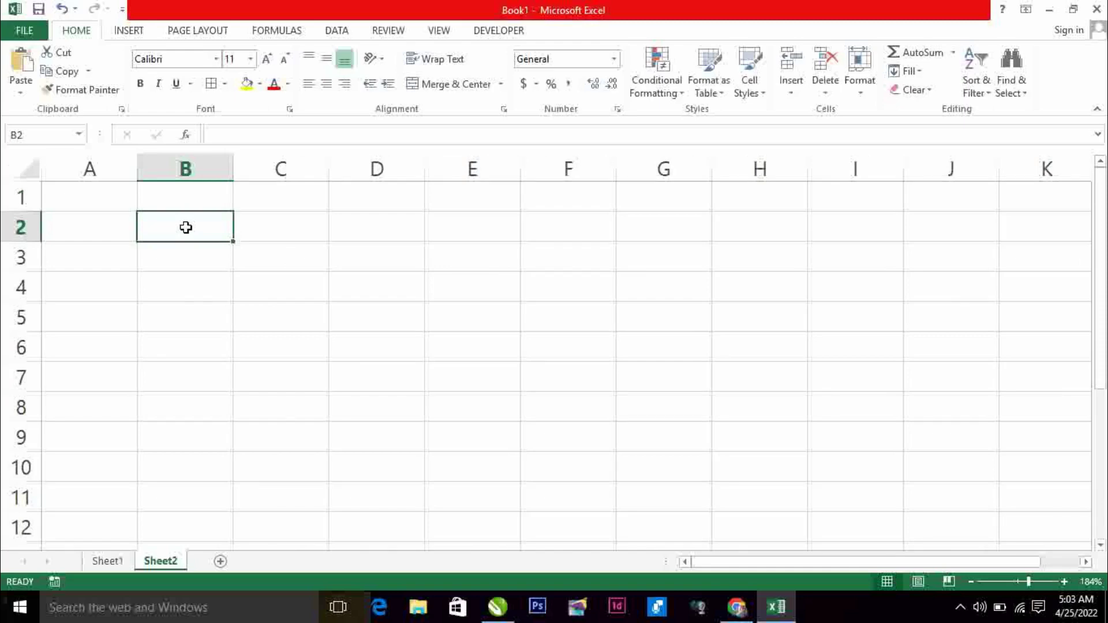
key(Left)
Enter 2 in A1 and 3 in B1, then fill the series across to 10 in I1.
key(Up)
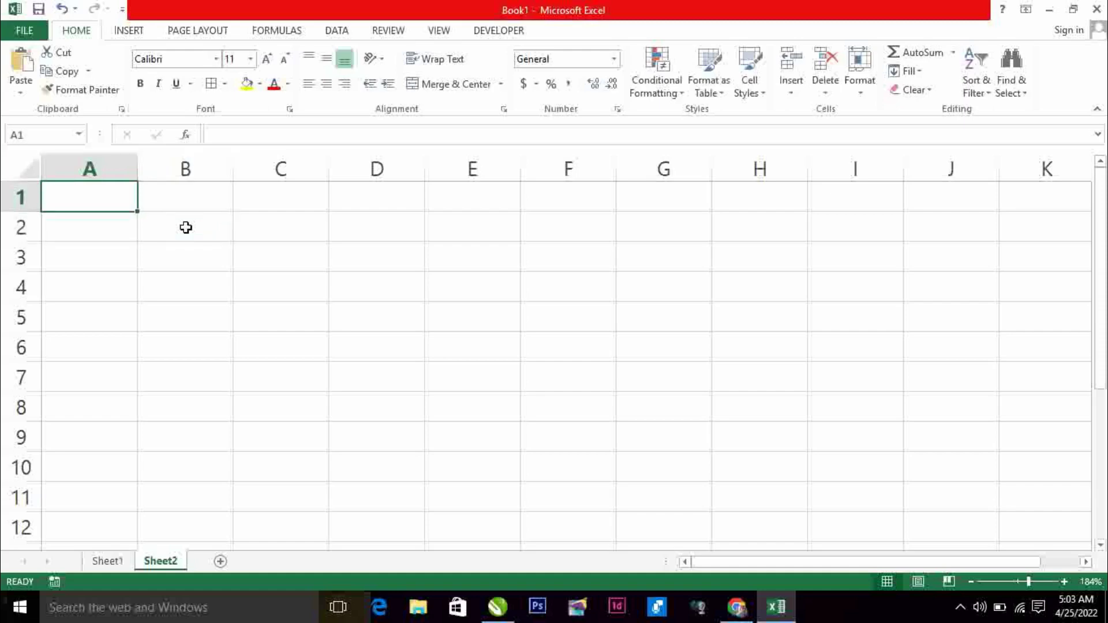
text(2)
key(Return)
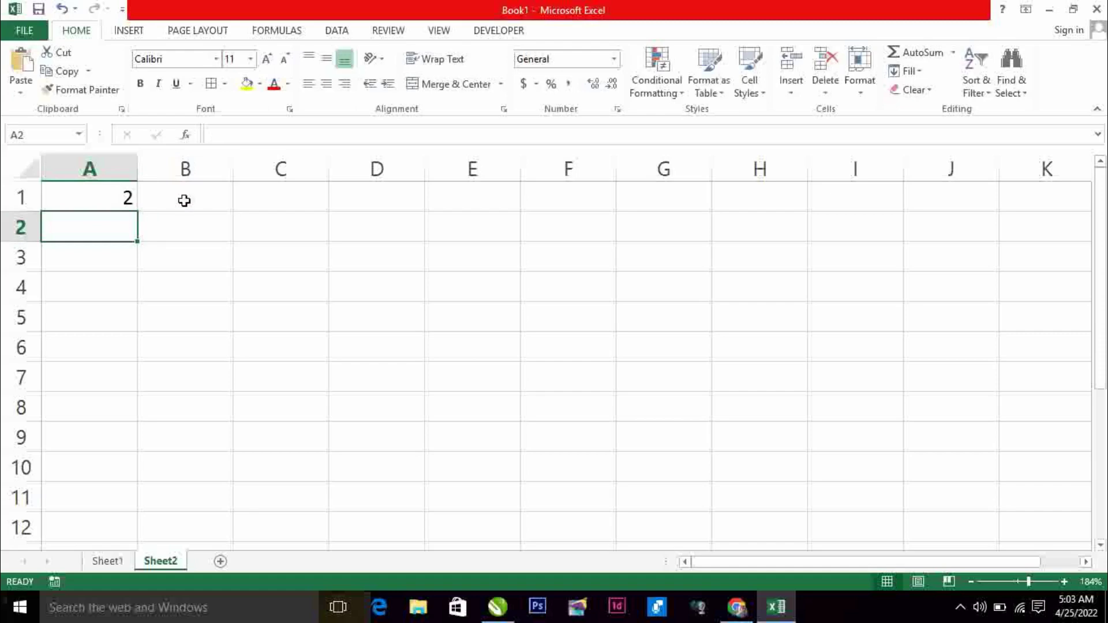
click(184, 201)
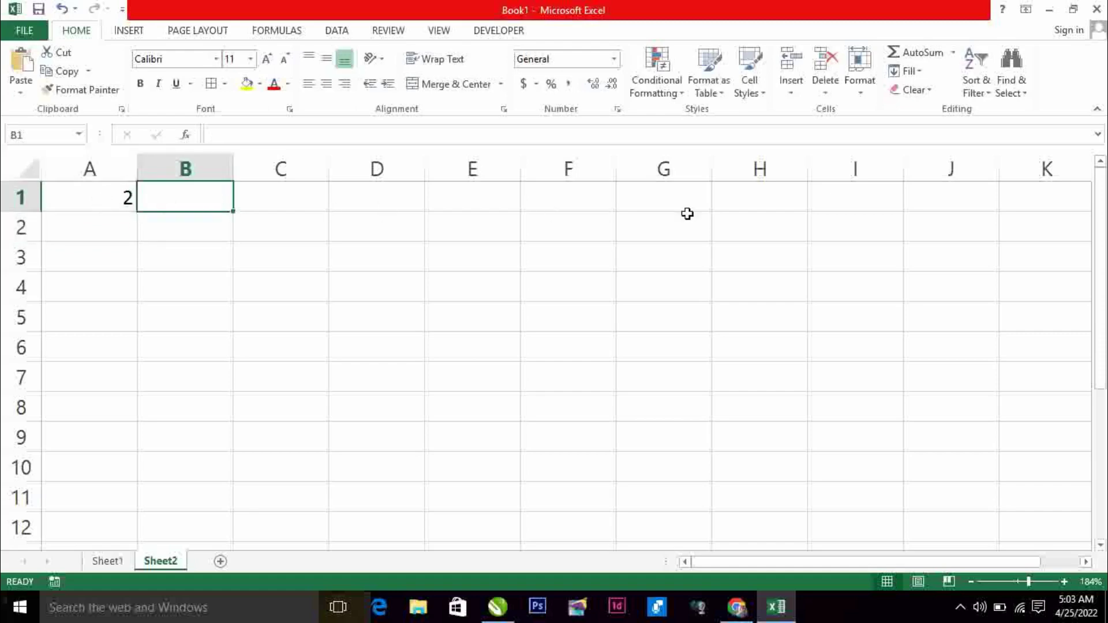
click(95, 198)
click(178, 192)
text(3)
key(Return)
drag(111, 197, 886, 200)
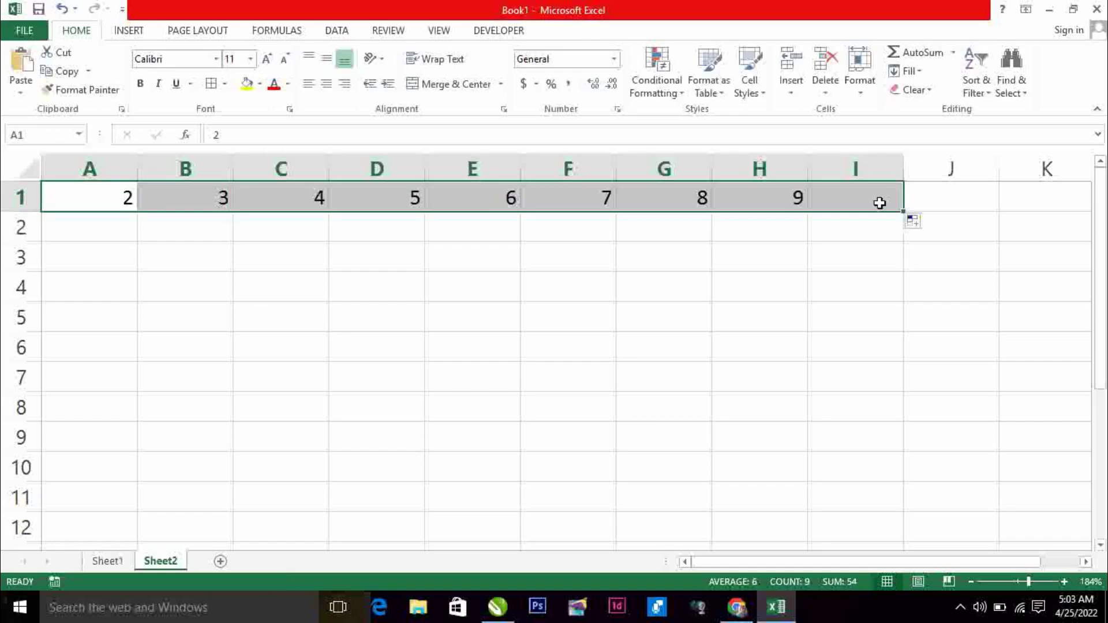
Check each filled value 2 through 10 along row 1.
click(124, 198)
click(194, 198)
click(292, 199)
click(396, 205)
click(508, 204)
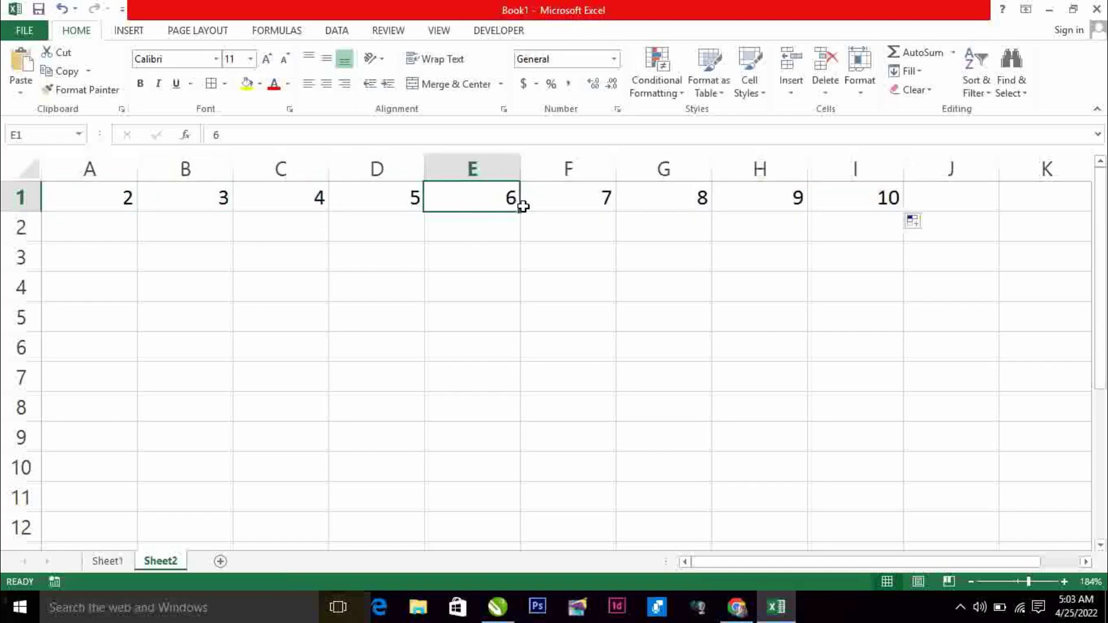
click(606, 202)
click(693, 202)
click(791, 201)
click(871, 201)
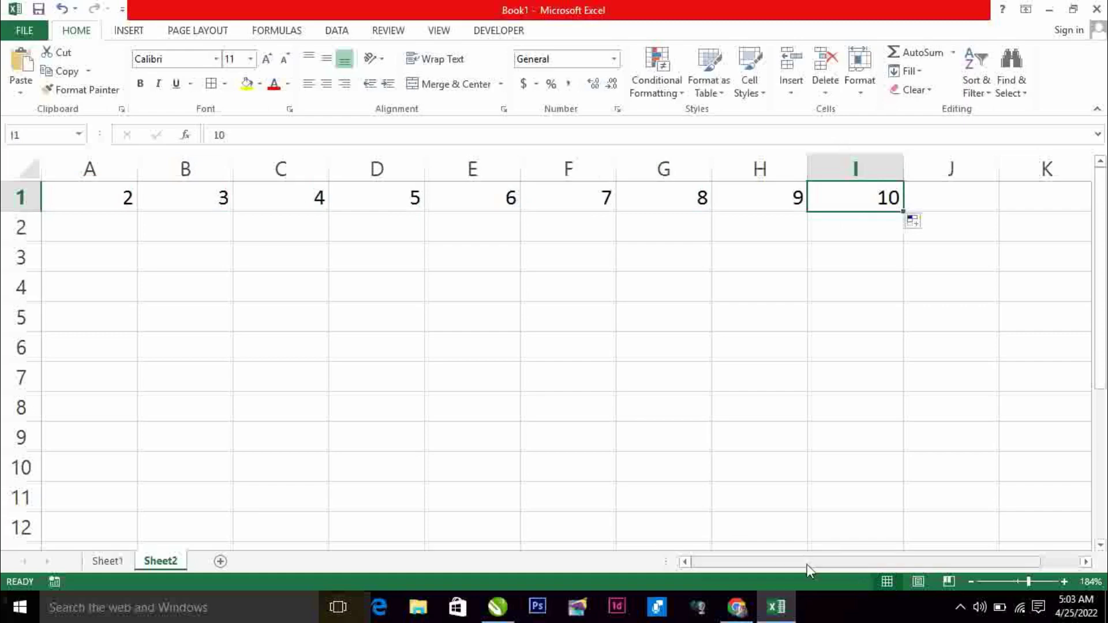
Enter 3 in A2 and fill the column A series down to 10 in A9.
click(118, 225)
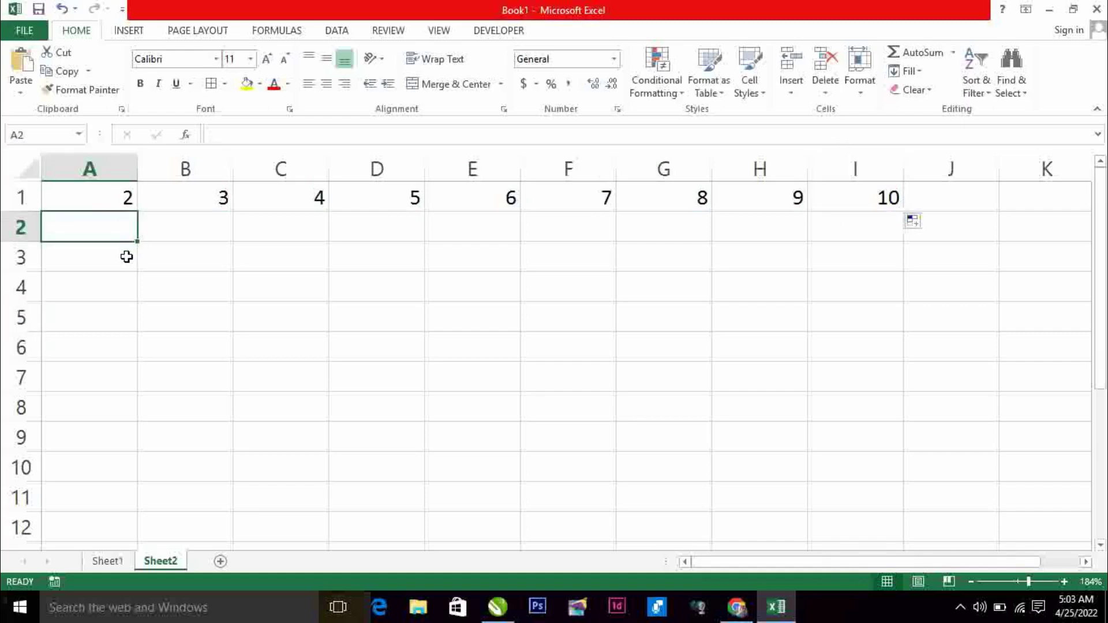
text(3)
key(Return)
mouse_move(107, 199)
mouse_down()
mouse_move(113, 484)
mouse_move(112, 465)
mouse_up()
click(230, 315)
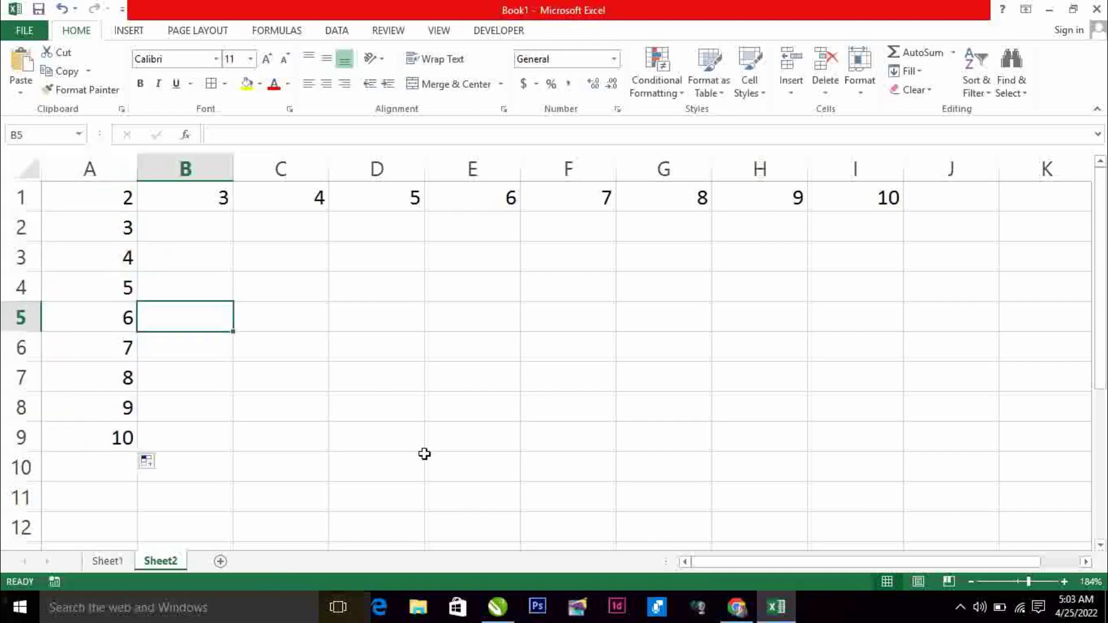
Make the numbers 2–10 in A1:I1 and A1:A9 bold.
mouse_move(89, 196)
mouse_down()
mouse_move(852, 216)
mouse_move(869, 200)
mouse_up()
click(140, 84)
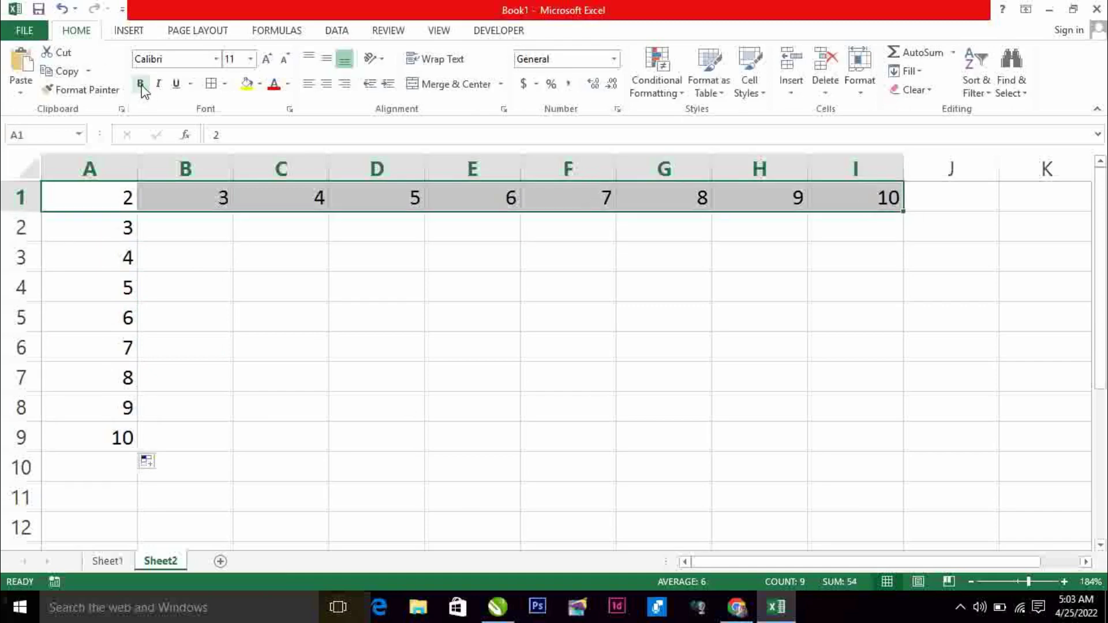
mouse_move(116, 191)
mouse_down()
mouse_move(106, 450)
mouse_move(107, 436)
mouse_up()
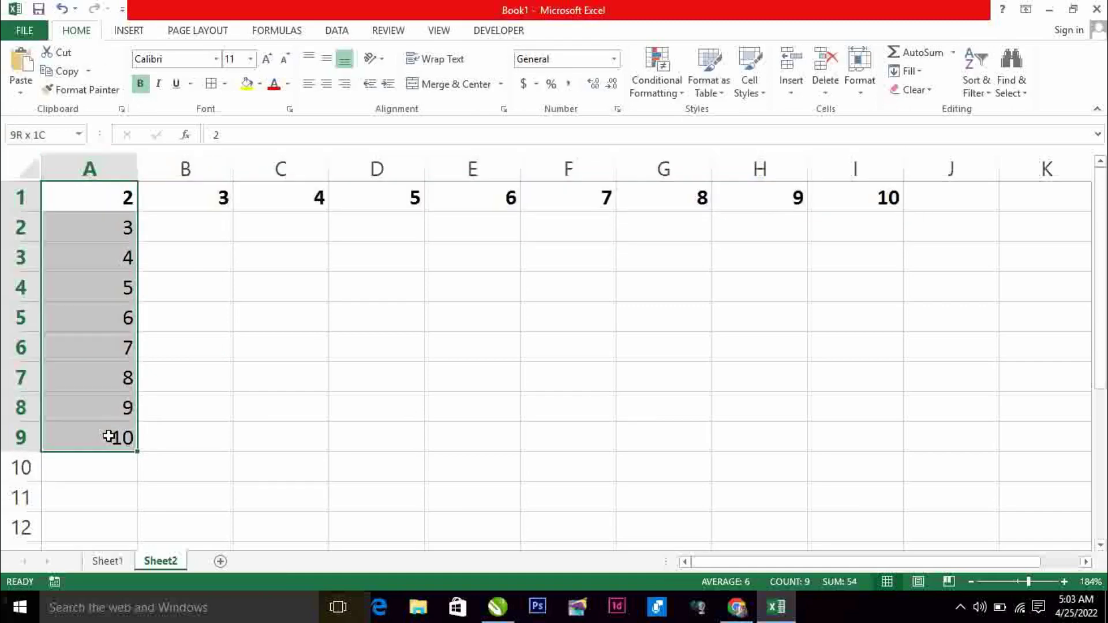
click(141, 84)
click(140, 84)
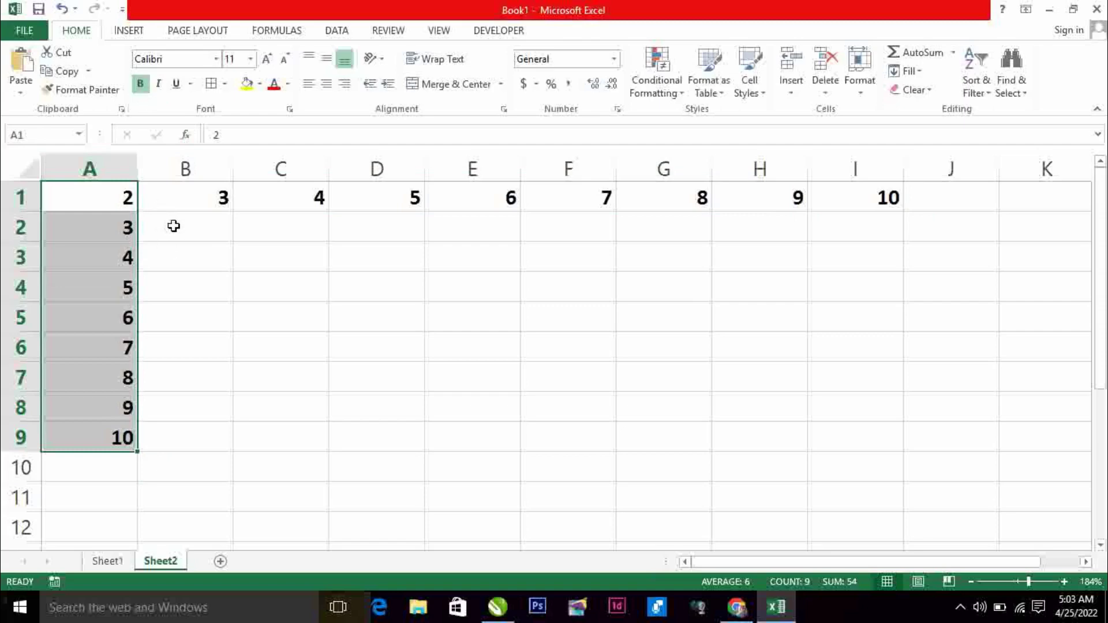
Select the A1:I9 area, start then discard an entry in B2, and return to A1.
click(167, 217)
drag(111, 197, 852, 442)
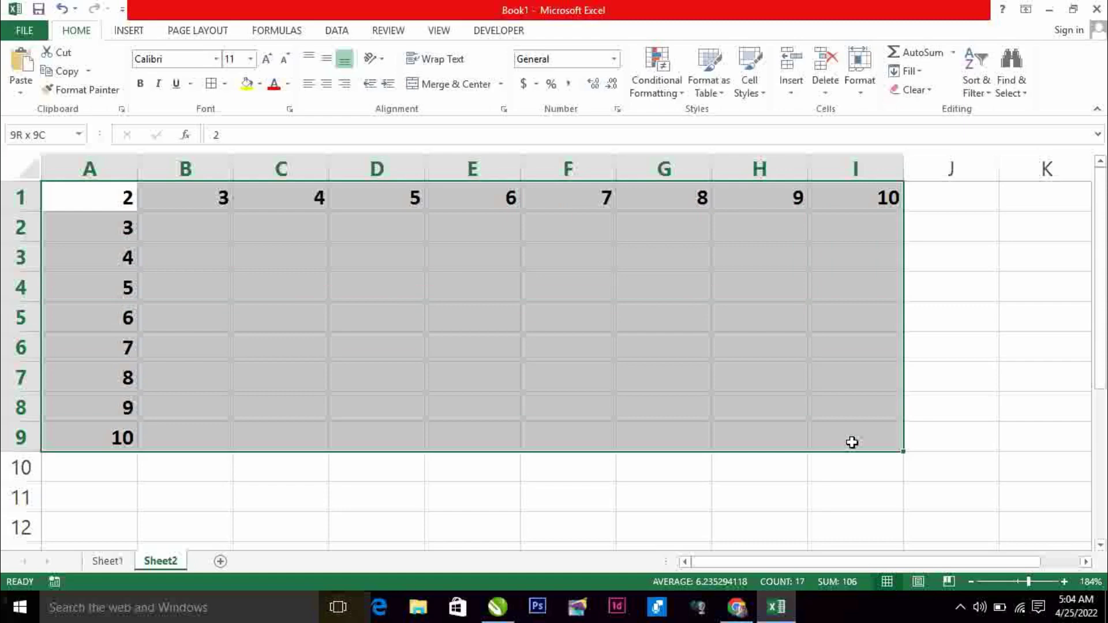
click(181, 224)
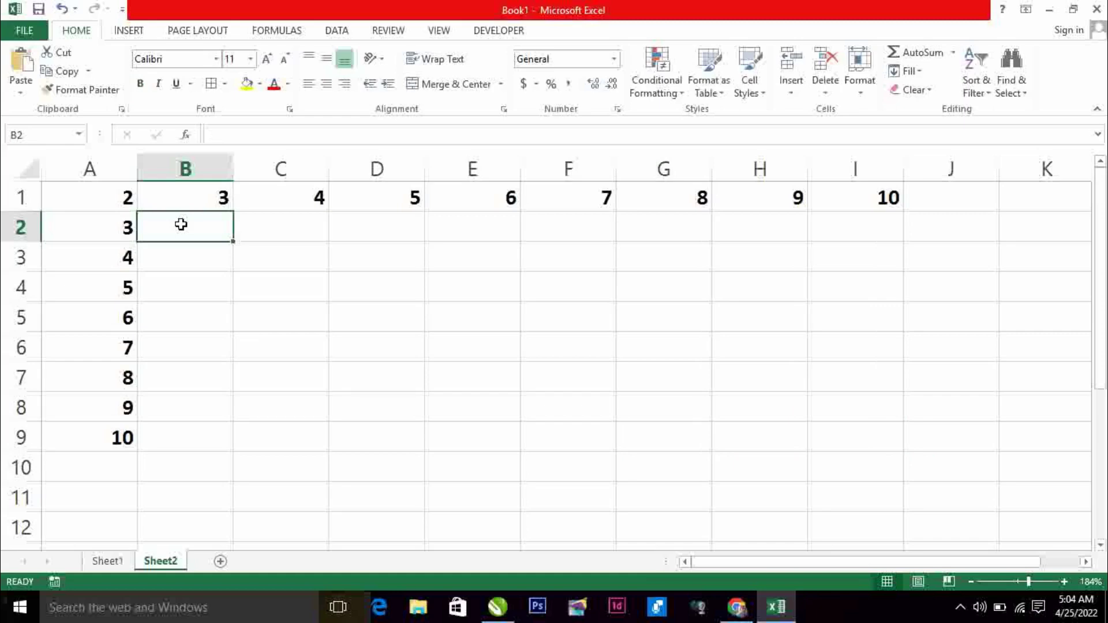
text(=)
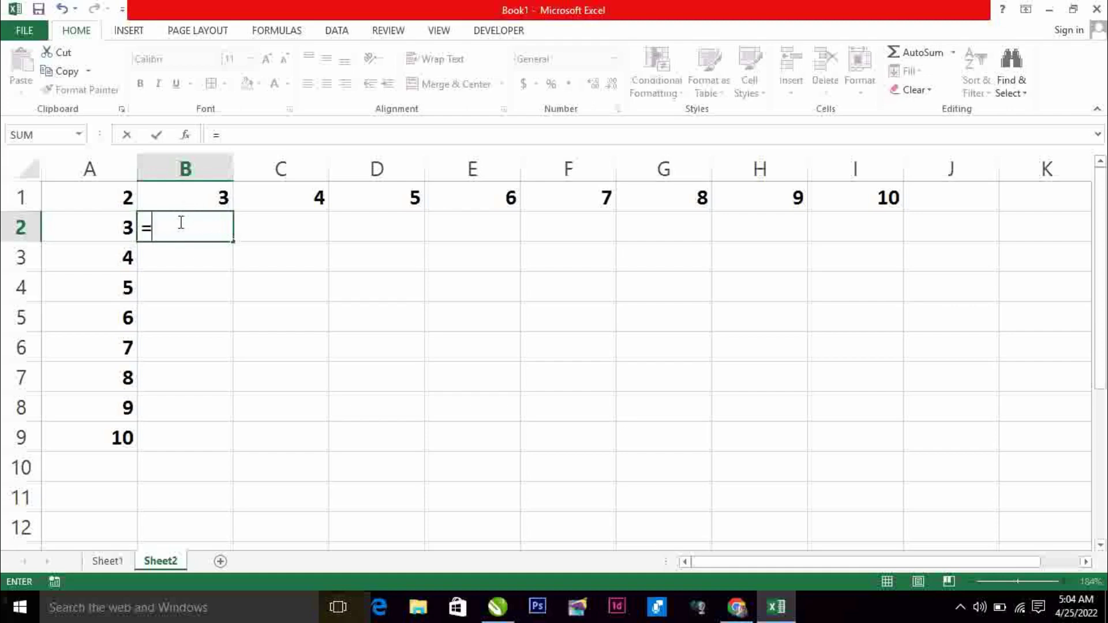
key(BackSpace)
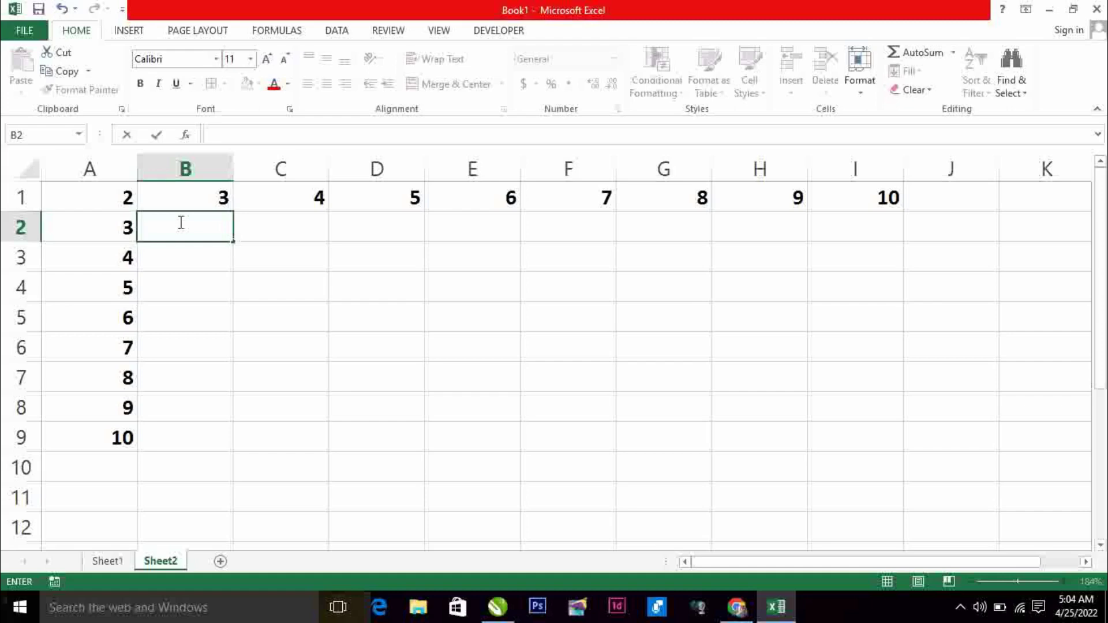
click(96, 196)
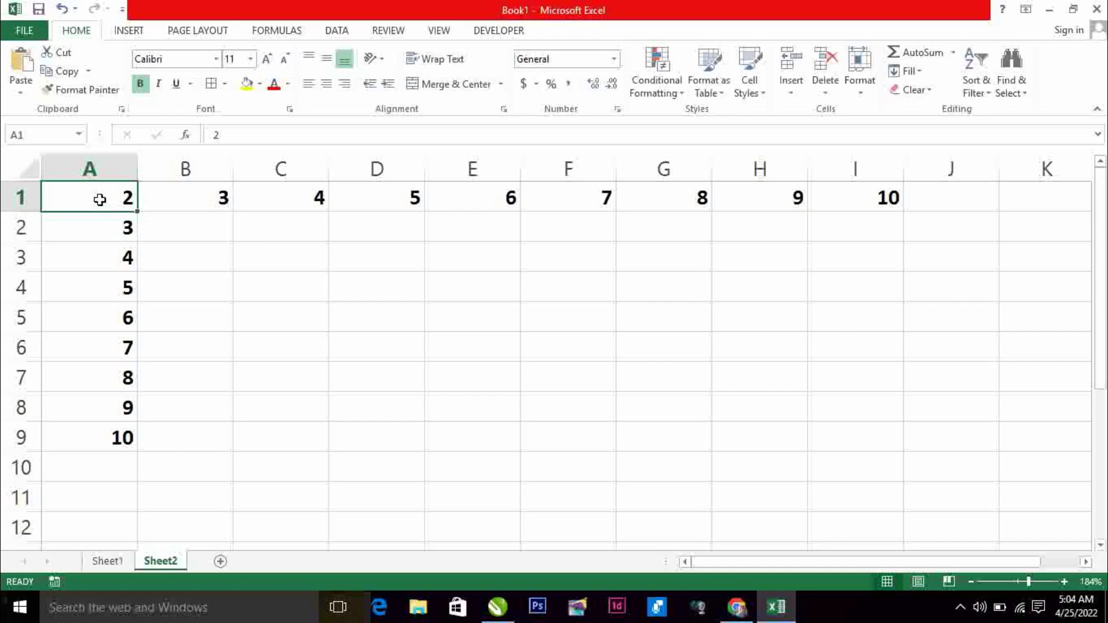
Insert a blank column A and clear the leftover values 3 to 10 from column B.
right_click(47, 199)
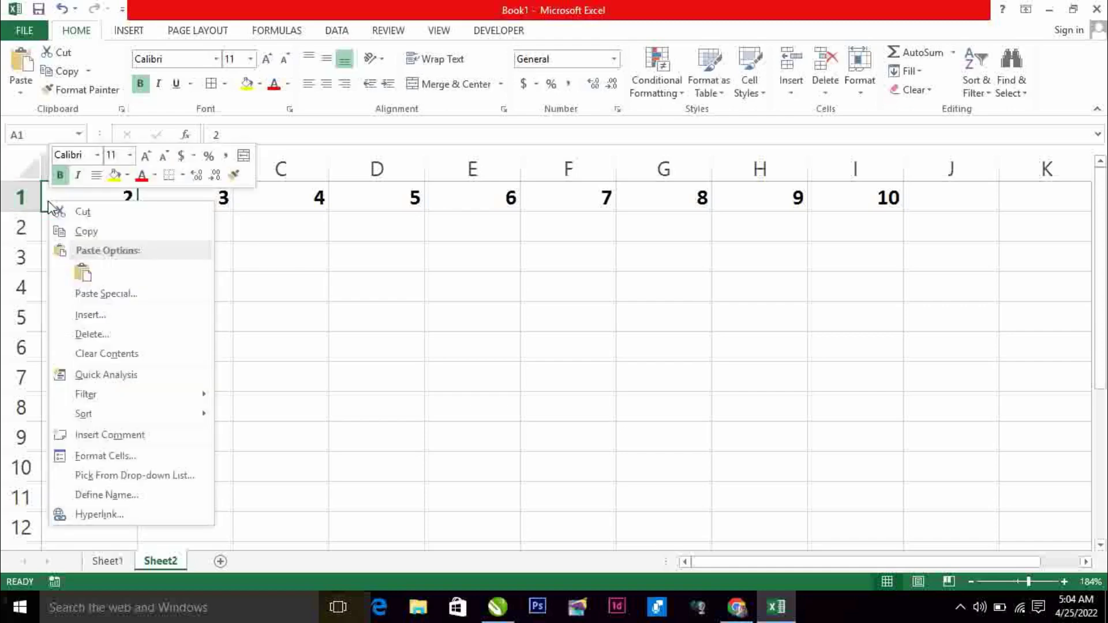
click(95, 315)
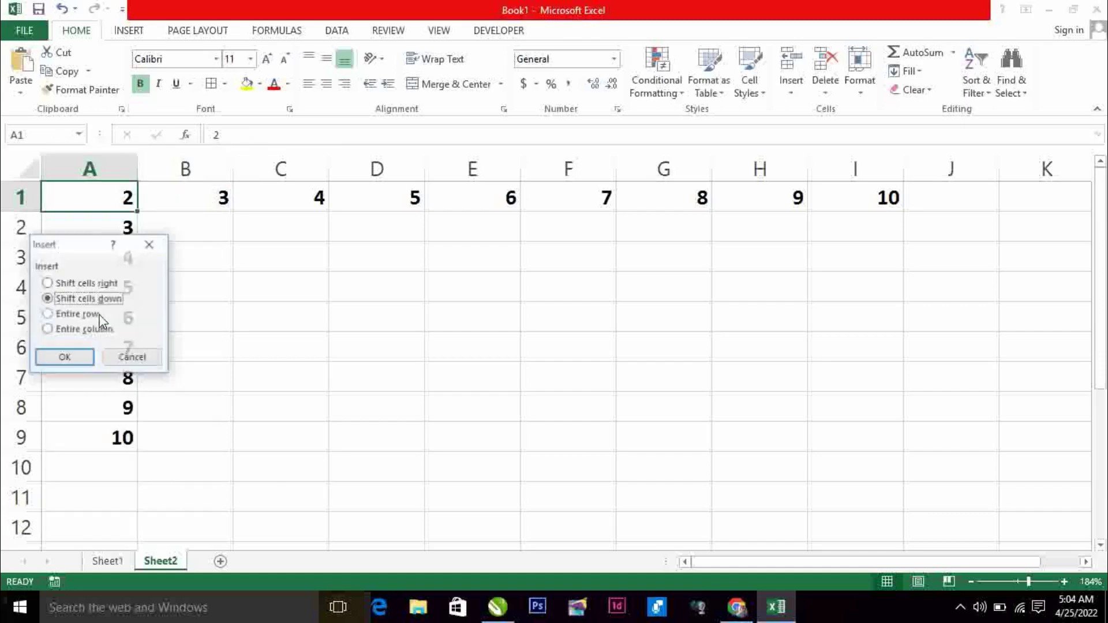
click(75, 329)
click(74, 359)
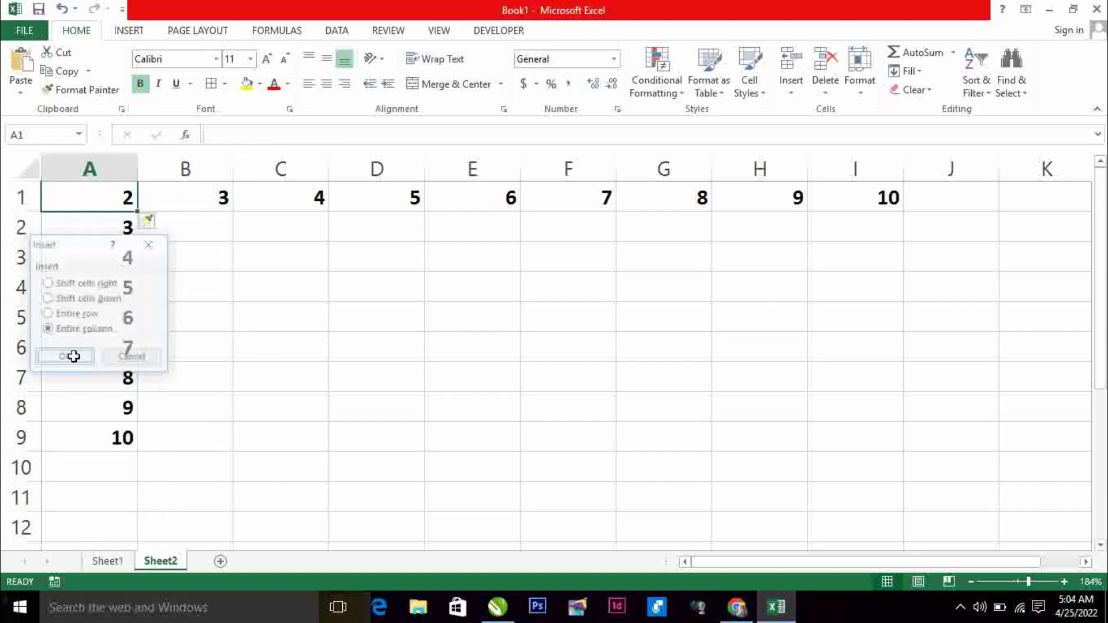
drag(178, 229, 198, 434)
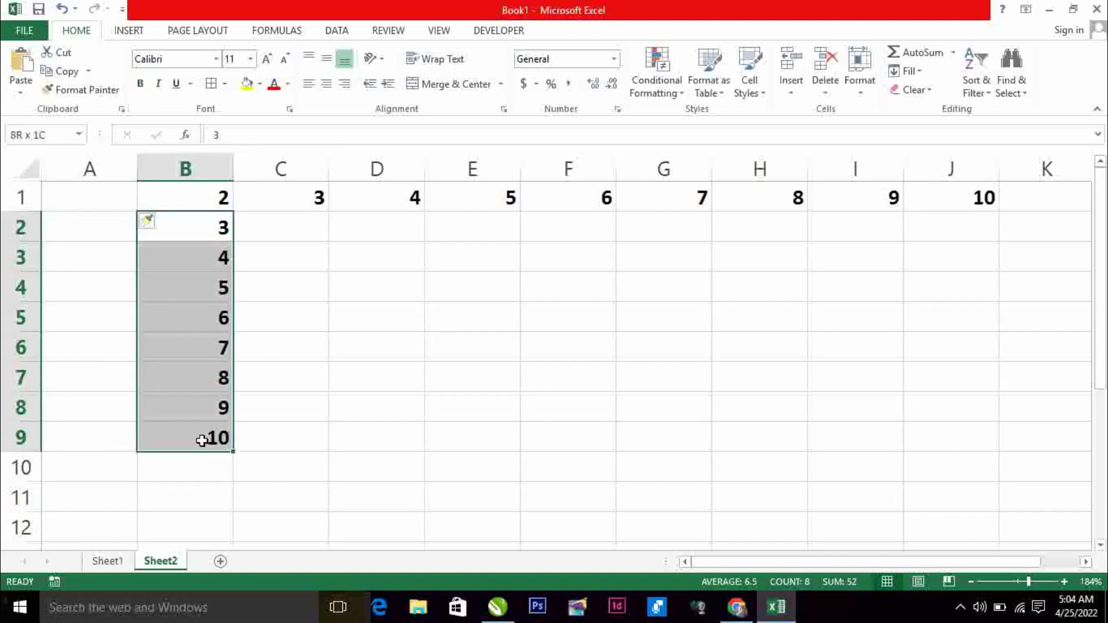
key(Delete)
Enter 1 and 2 in A1:A2, fill the series down to 10 in A10, and make them bold.
click(111, 199)
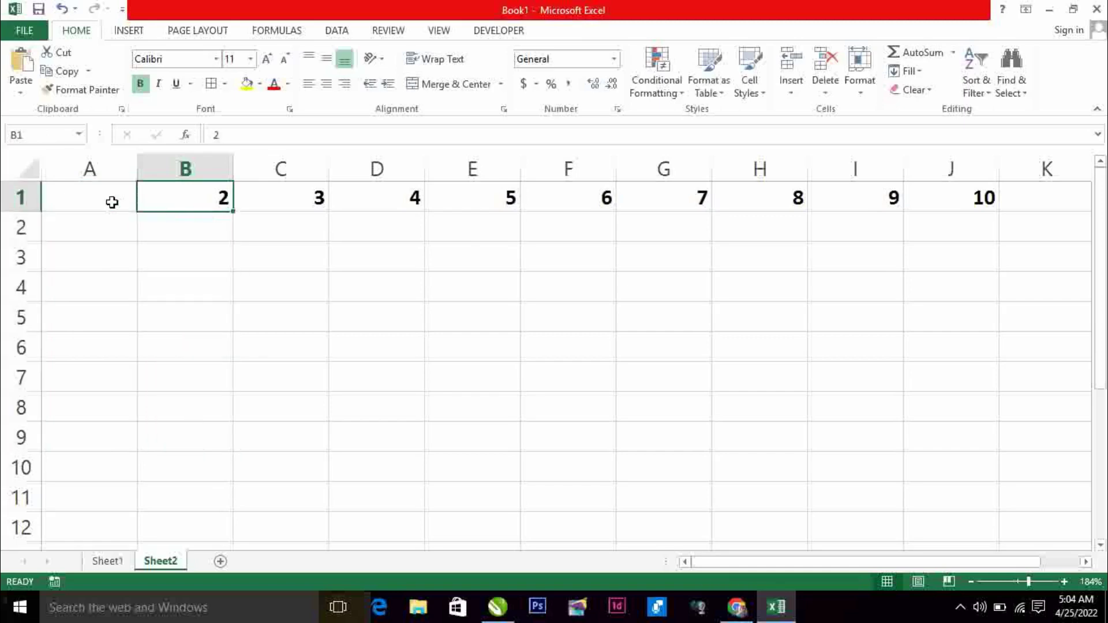
text(1)
key(Return)
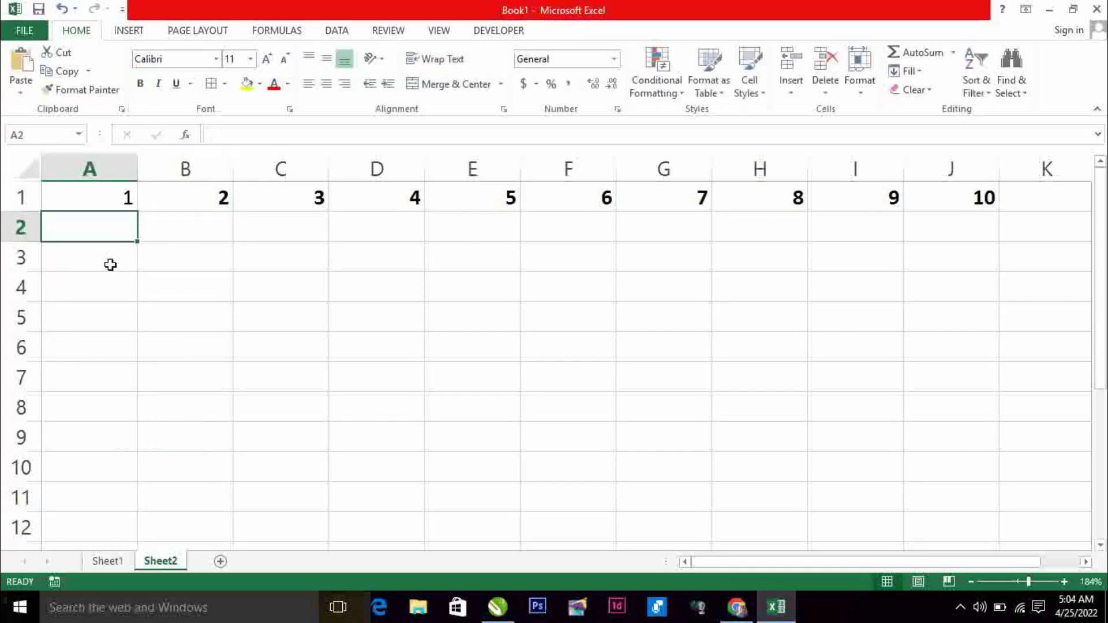
text(2)
key(Return)
click(123, 238)
click(119, 209)
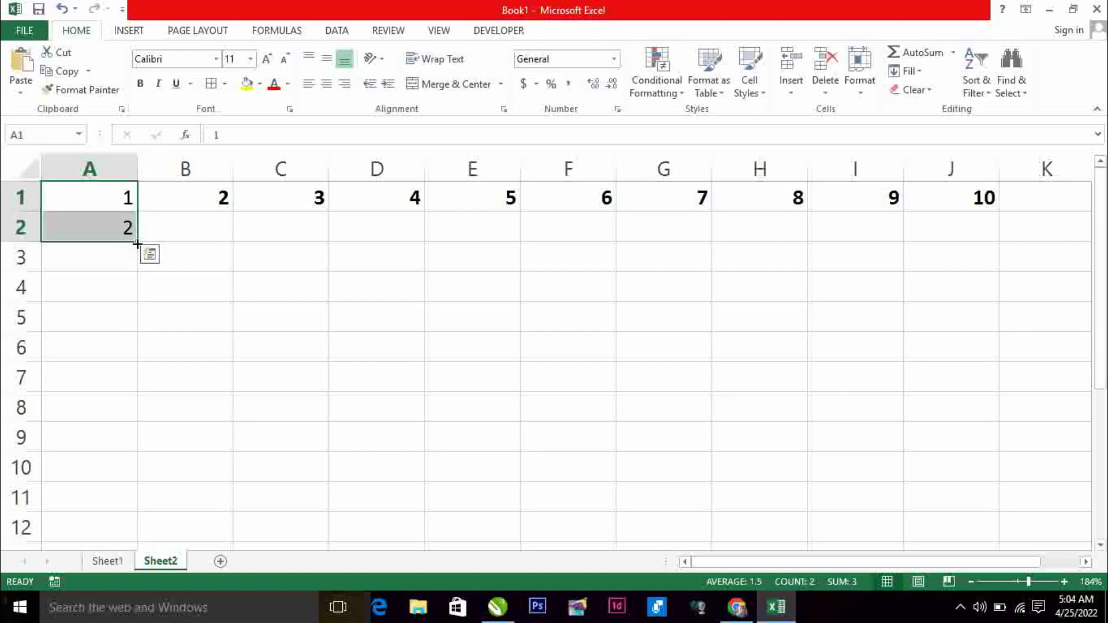
drag(137, 241, 122, 478)
key(ctrl+b)
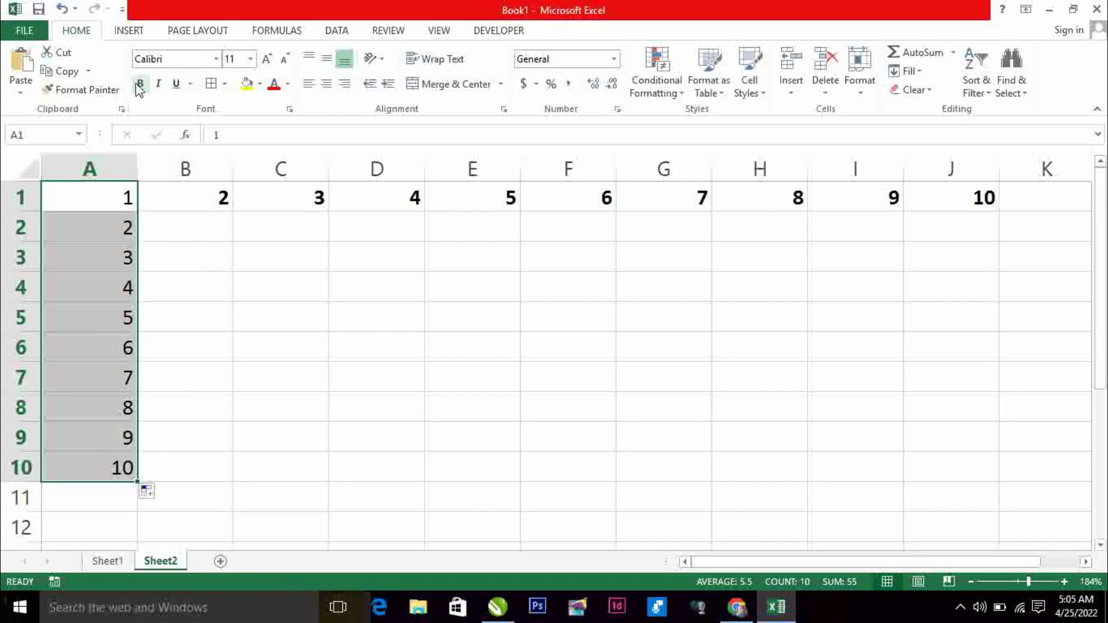
click(261, 475)
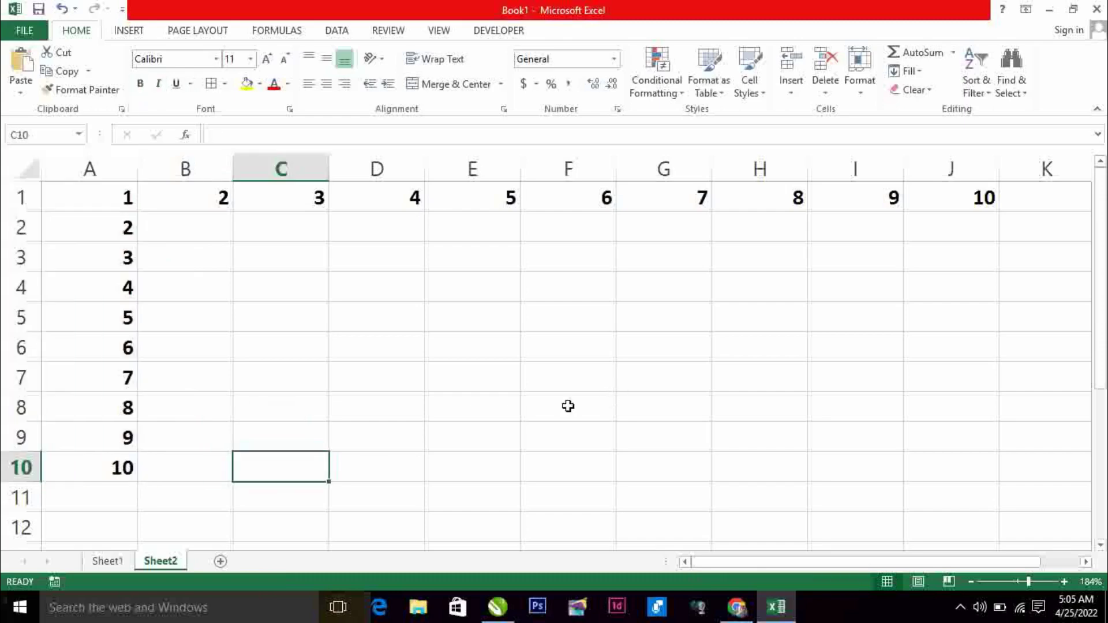
click(183, 223)
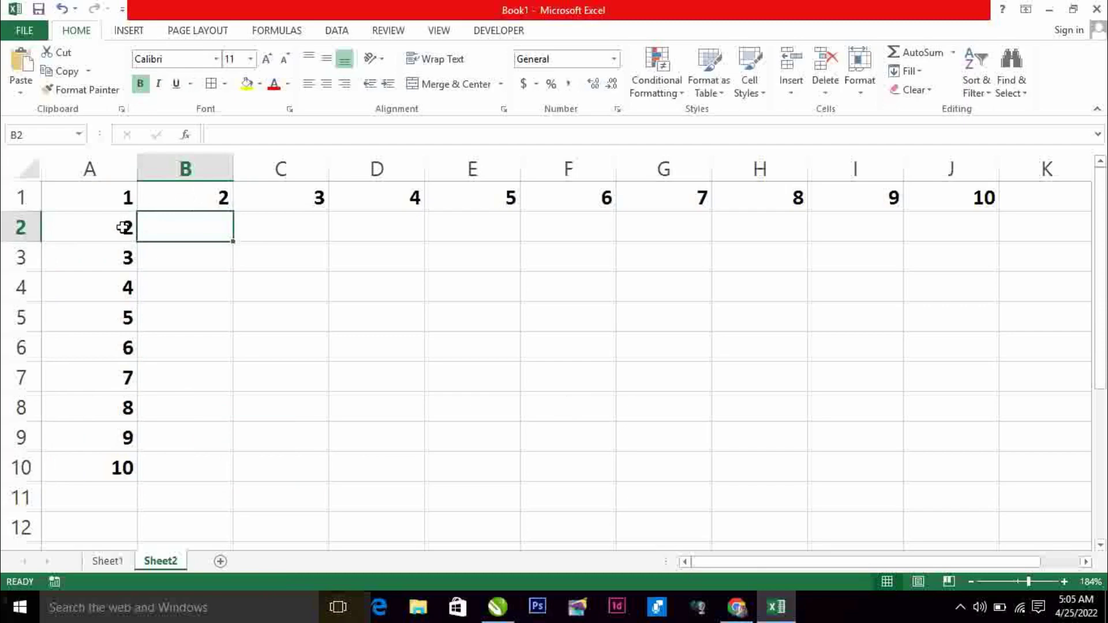
click(212, 199)
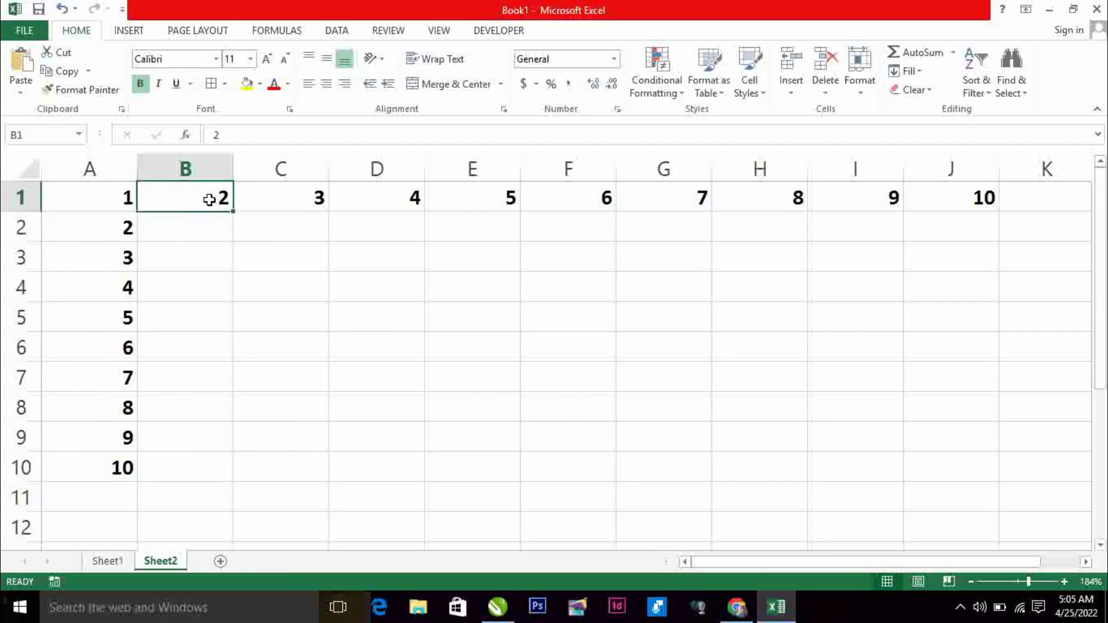
click(125, 235)
click(199, 197)
click(118, 230)
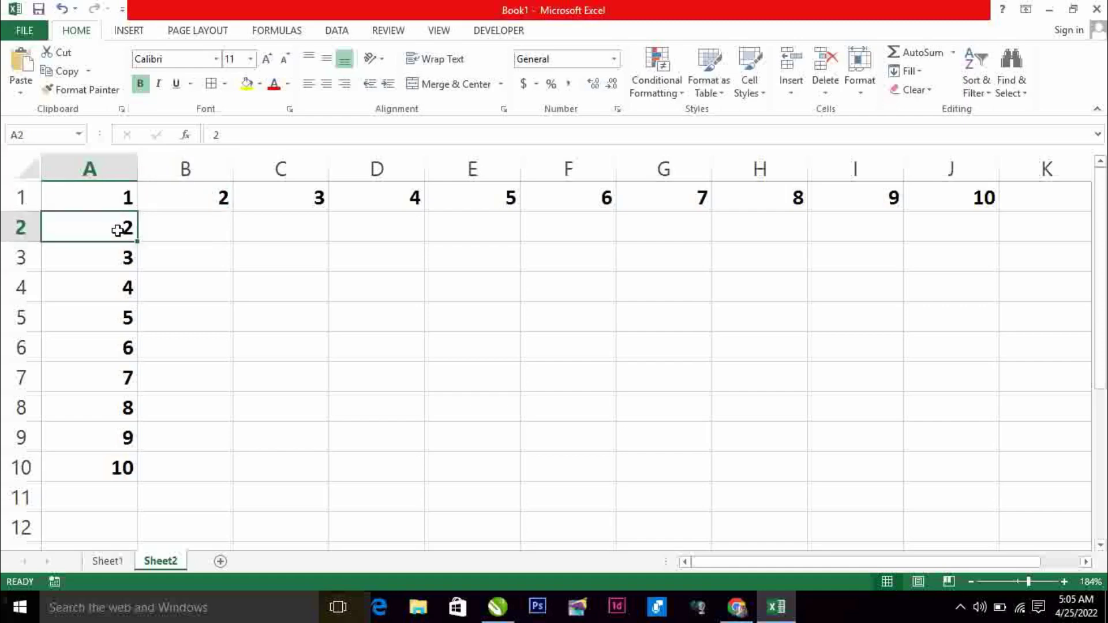
click(205, 196)
click(114, 224)
click(190, 199)
click(121, 231)
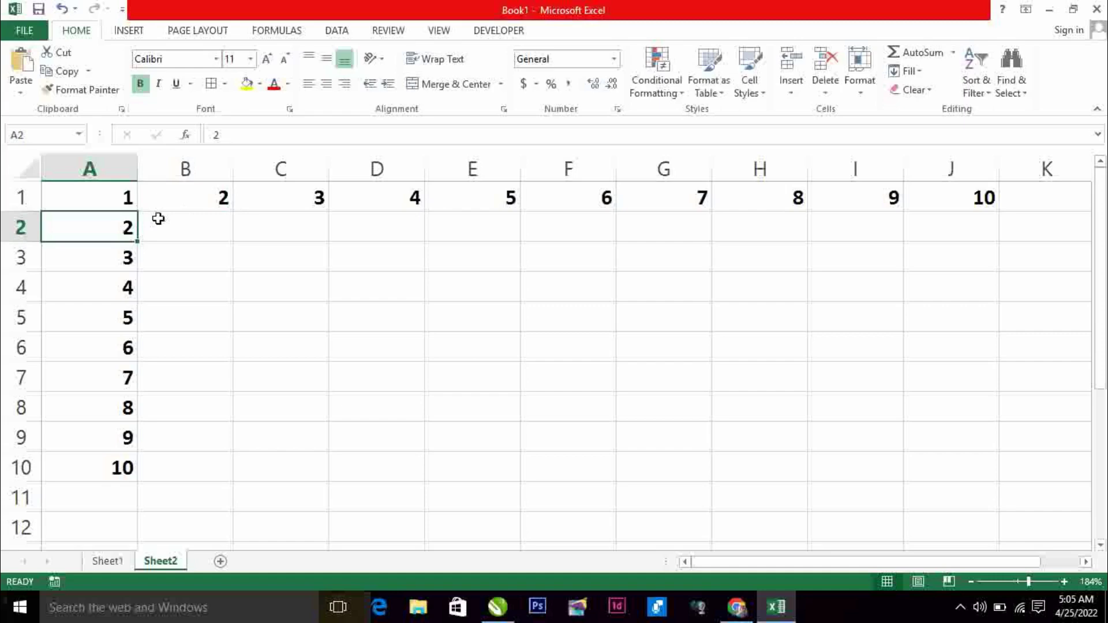
click(205, 198)
click(121, 198)
click(190, 198)
click(113, 198)
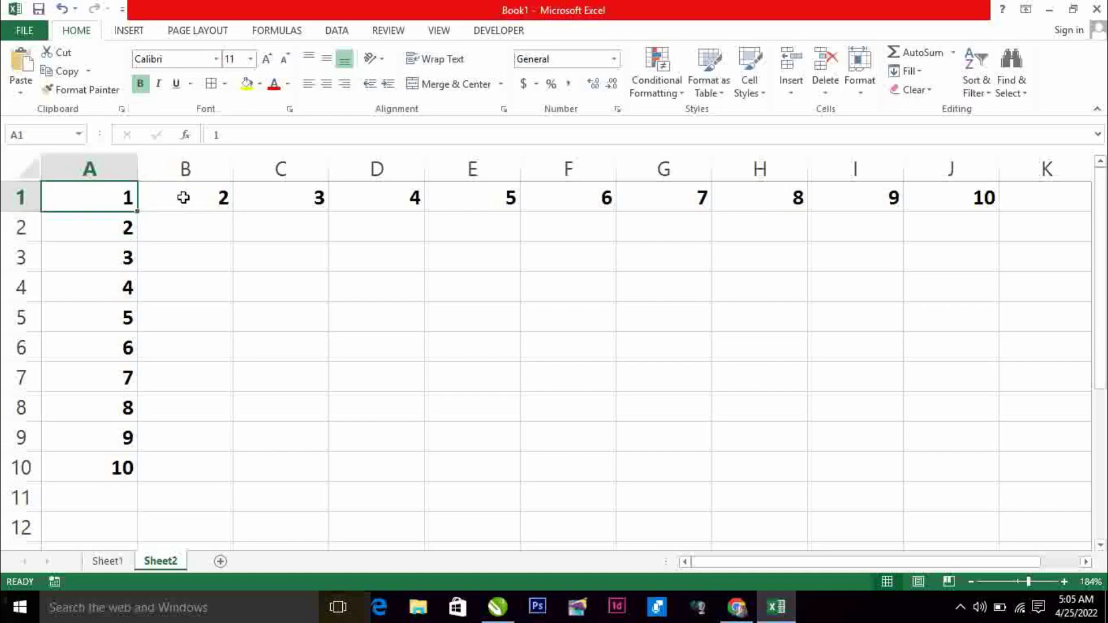
click(183, 198)
click(121, 227)
click(176, 201)
click(134, 227)
click(196, 224)
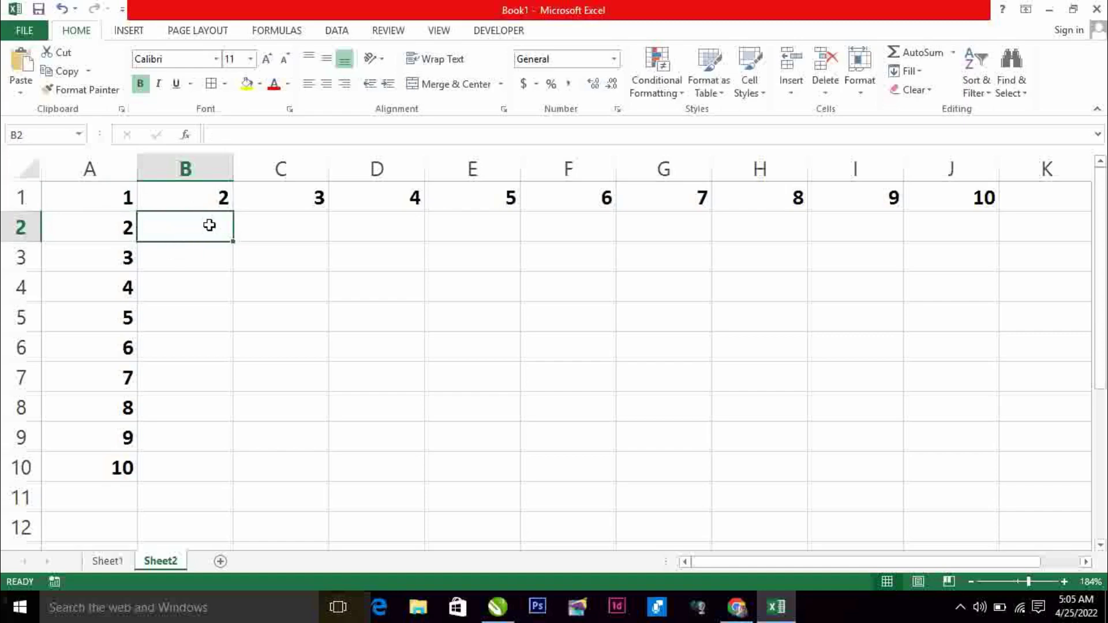
click(222, 198)
click(129, 254)
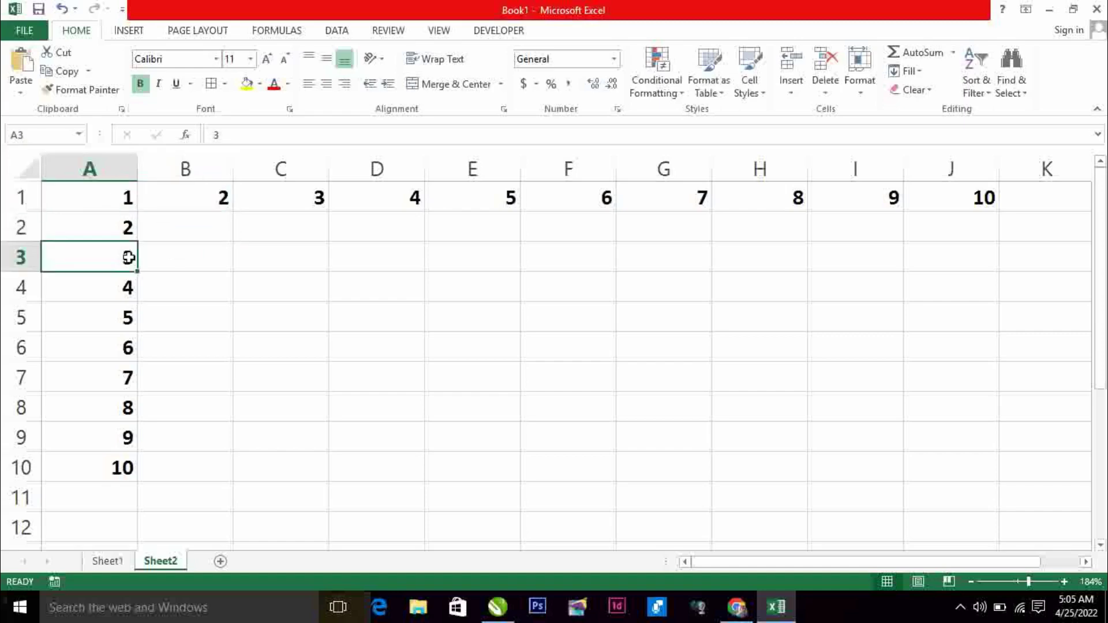
click(195, 254)
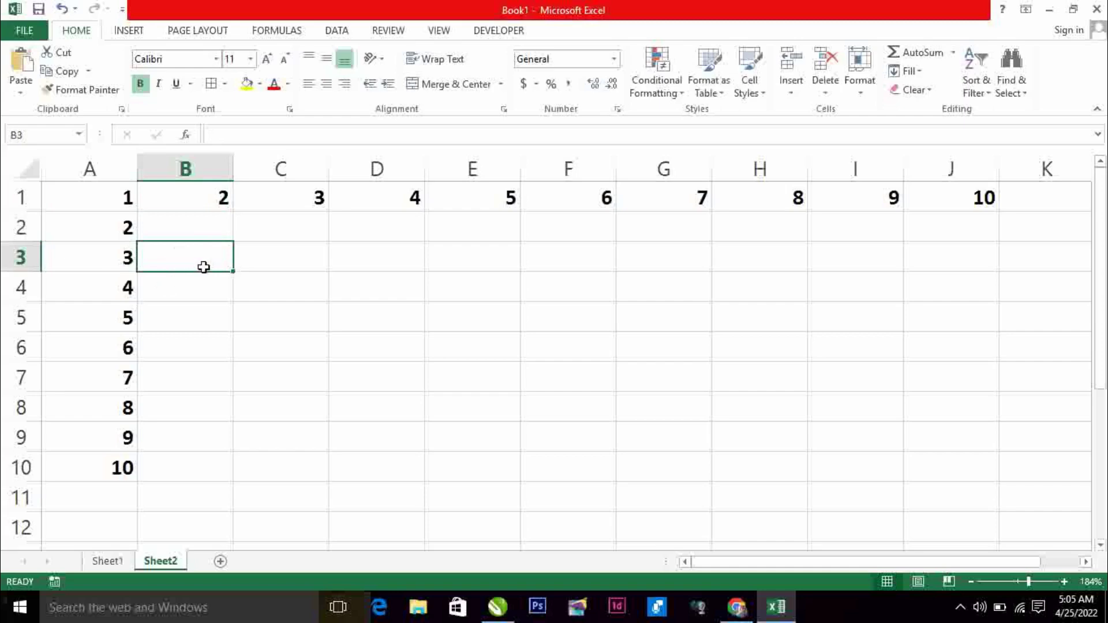
click(224, 197)
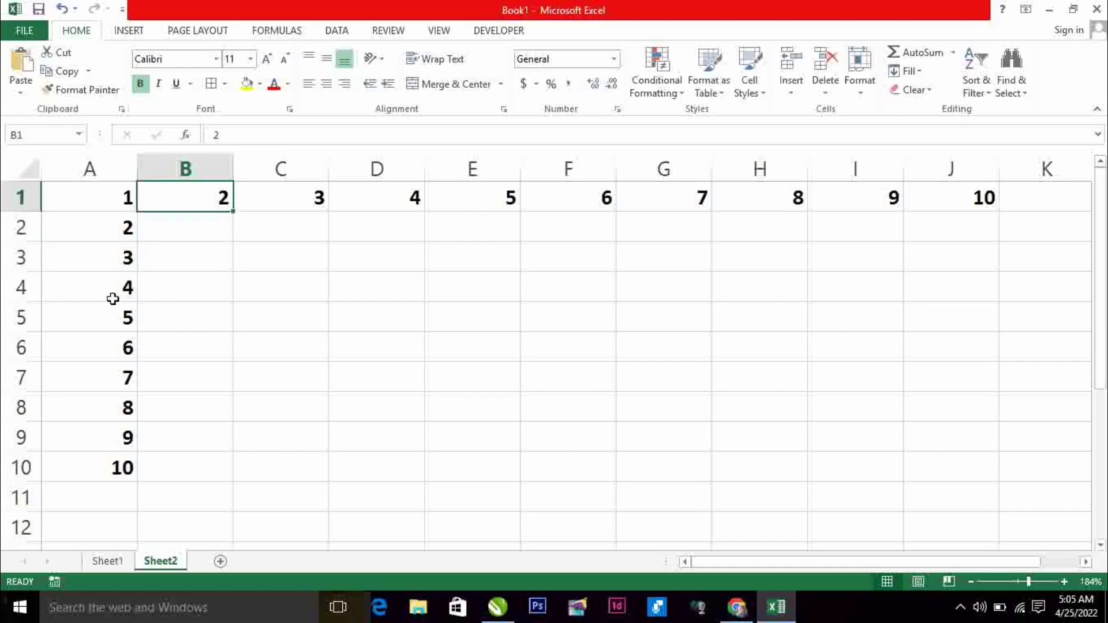
click(198, 228)
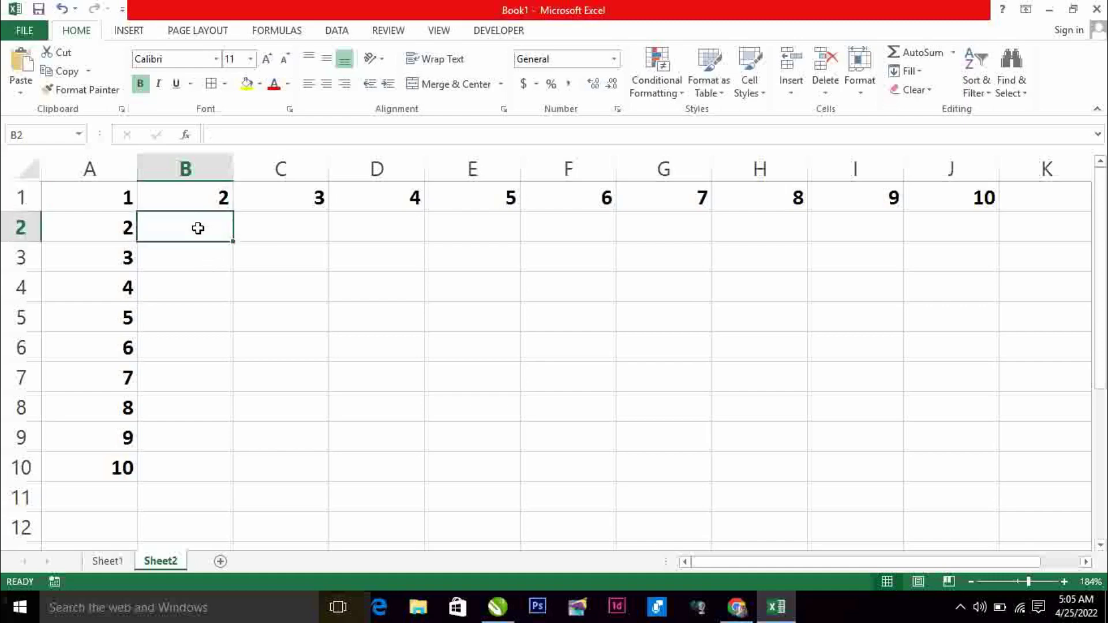
Build B1 times A2 in B2, anchoring row 1 and column A to get =B$1*$A2.
text(=)
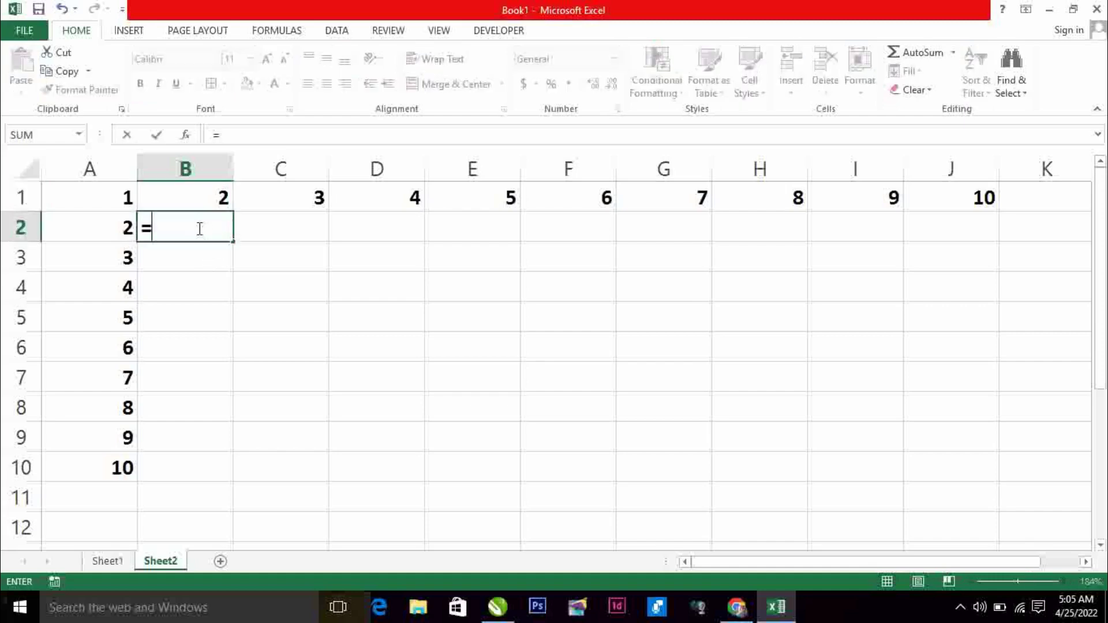
click(198, 199)
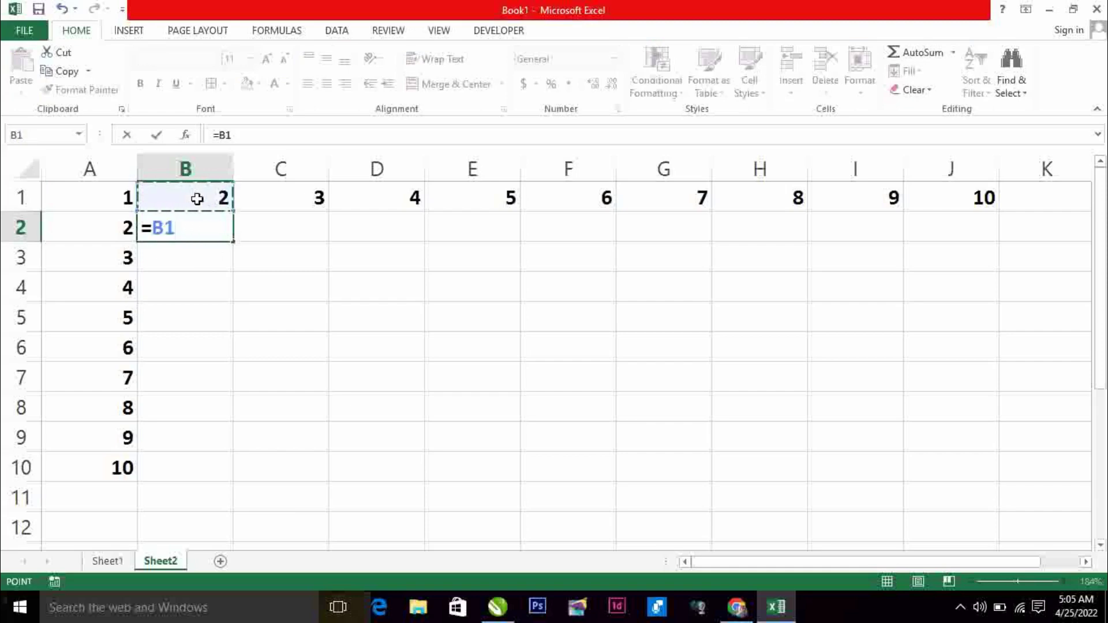
text(*)
click(108, 229)
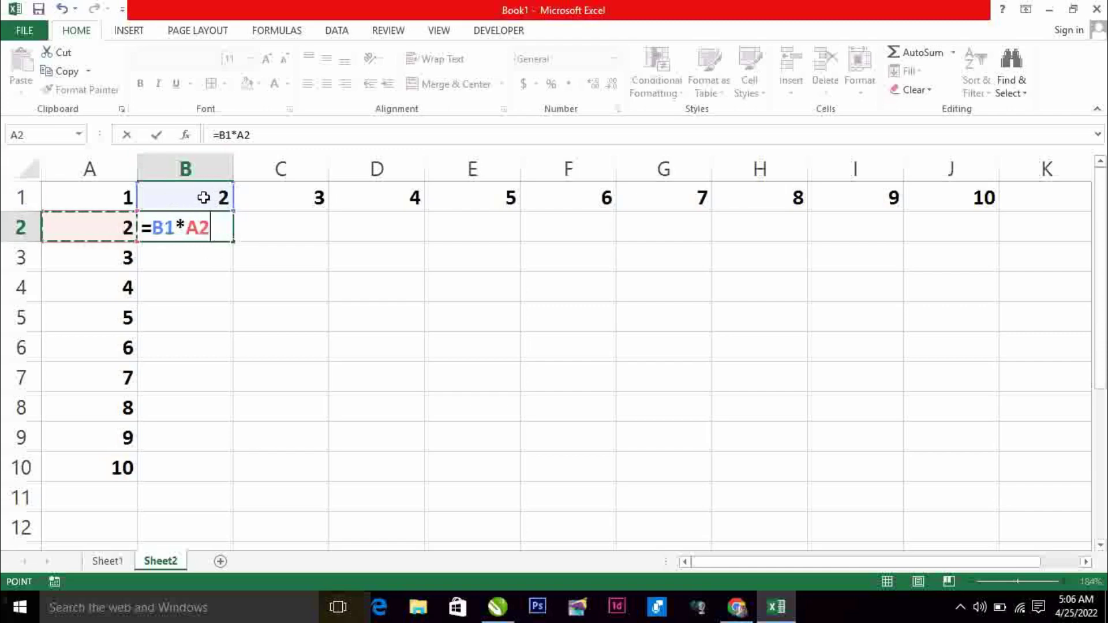
click(165, 231)
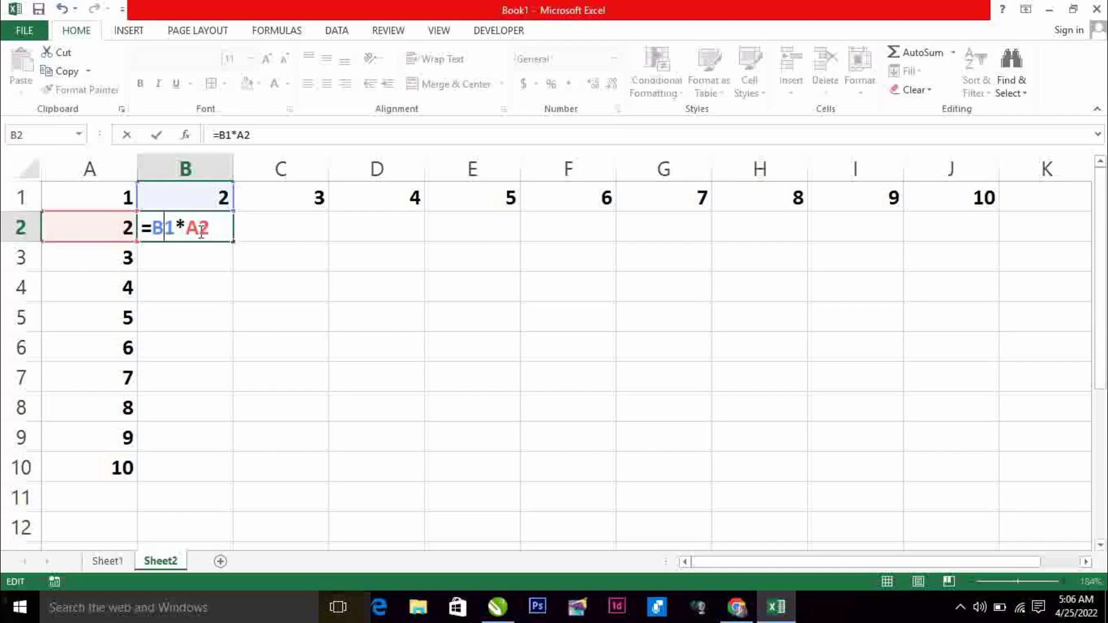
text($)
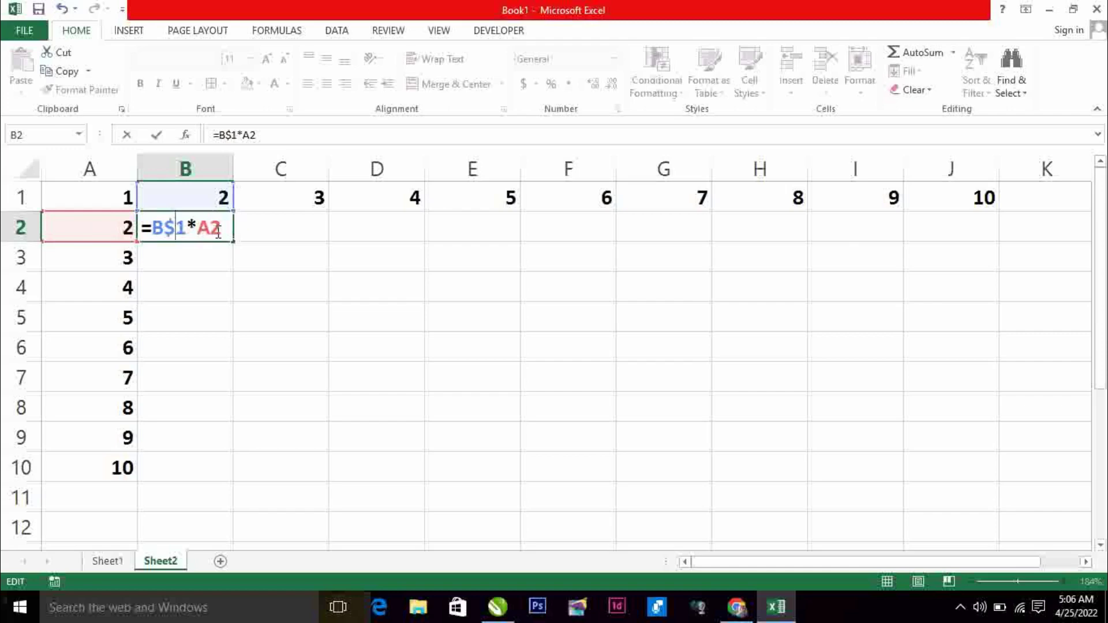
click(198, 230)
text($)
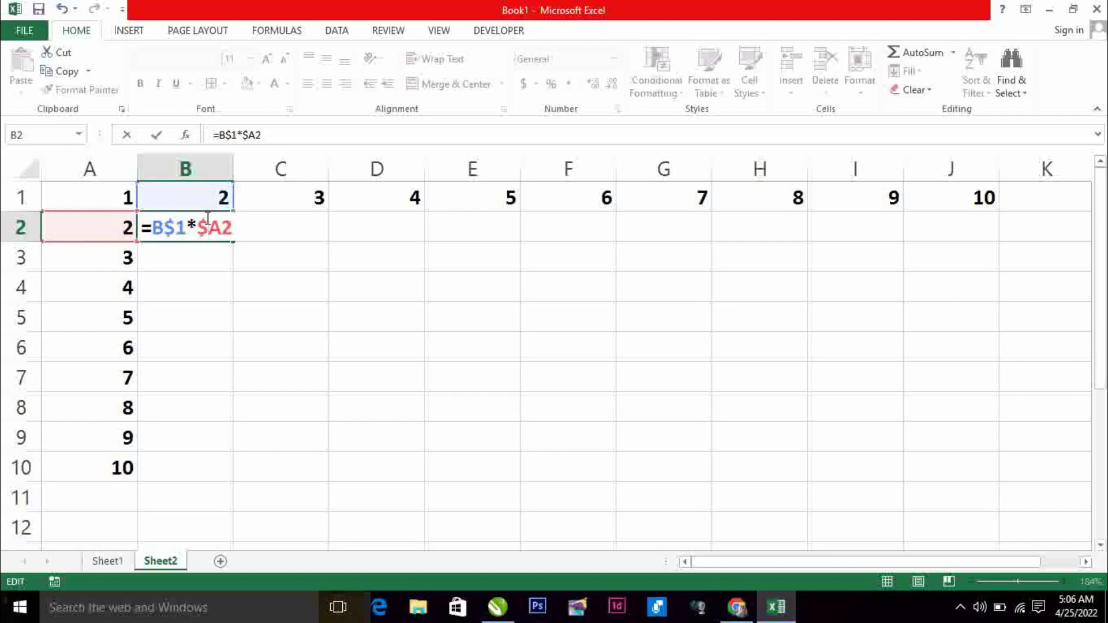
key(Return)
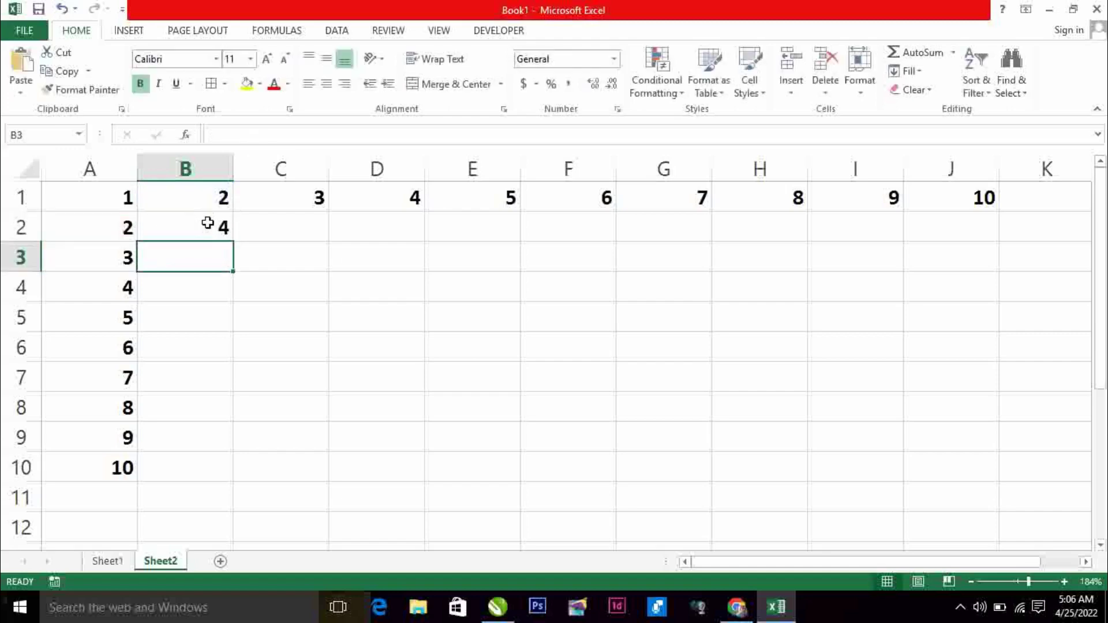
Fill B2's =B$1*$A2 formula through B2:J10, producing products from 4 up to 100.
click(208, 223)
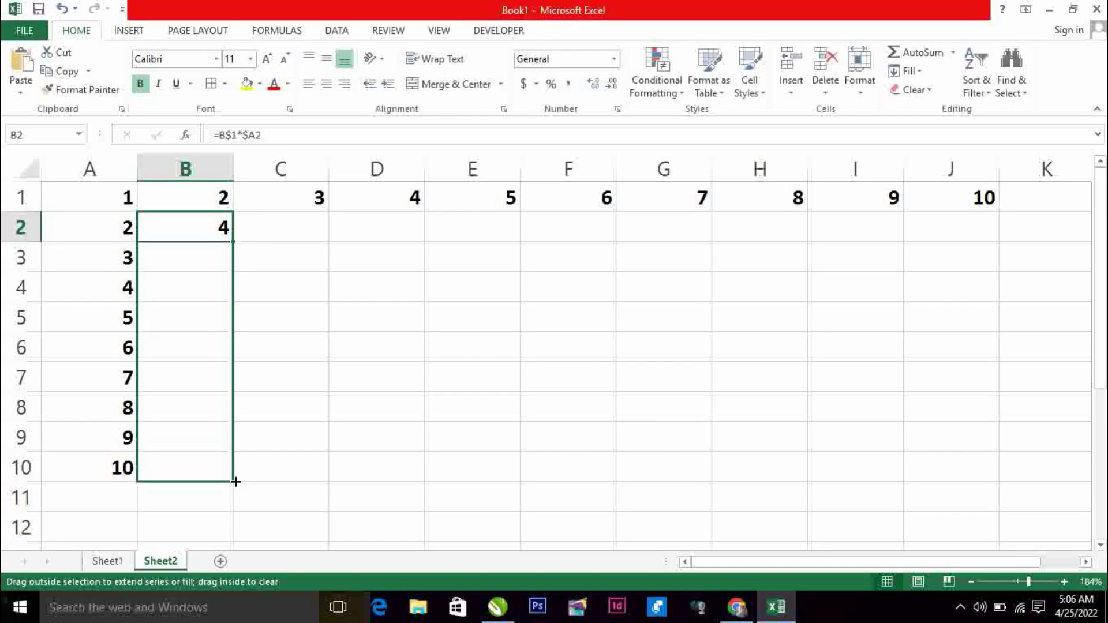
mouse_move(236, 241)
mouse_down()
mouse_move(235, 481)
mouse_move(979, 474)
mouse_up()
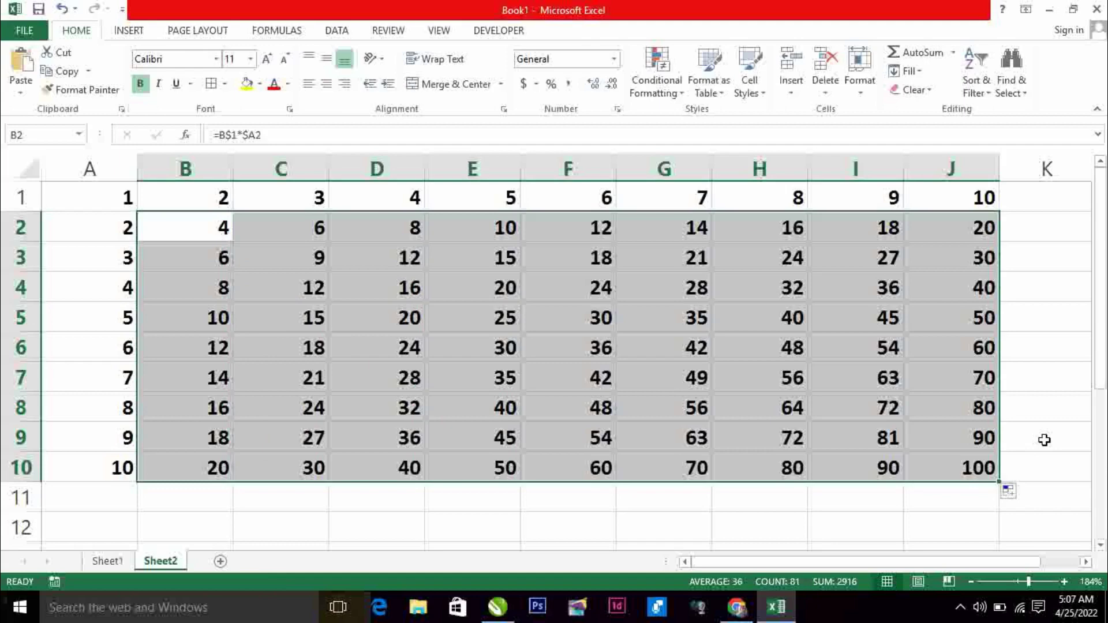
click(871, 513)
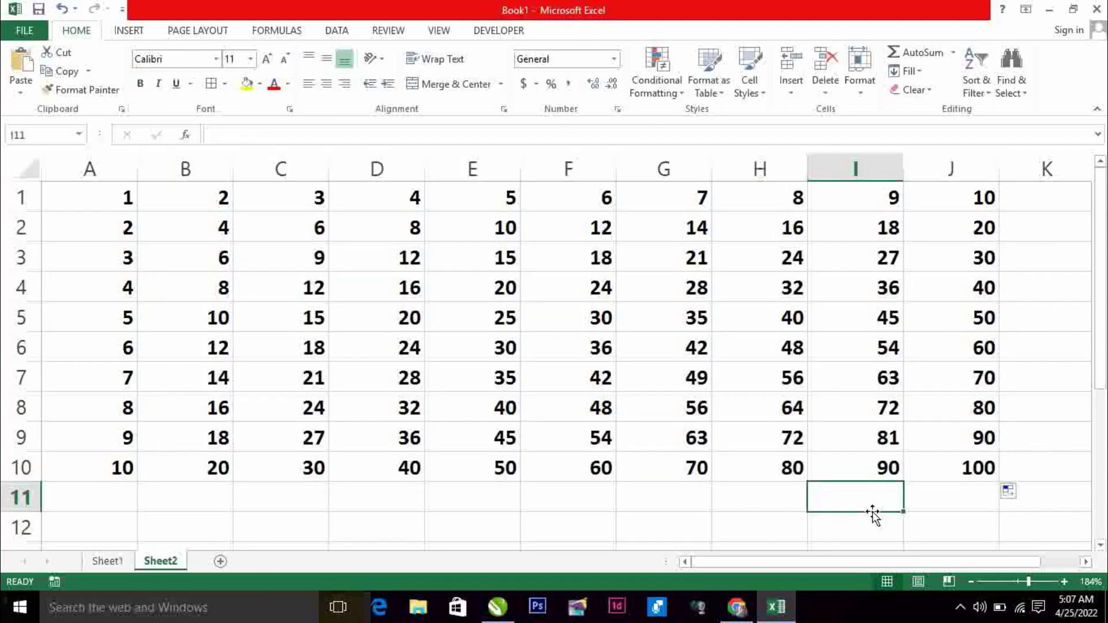